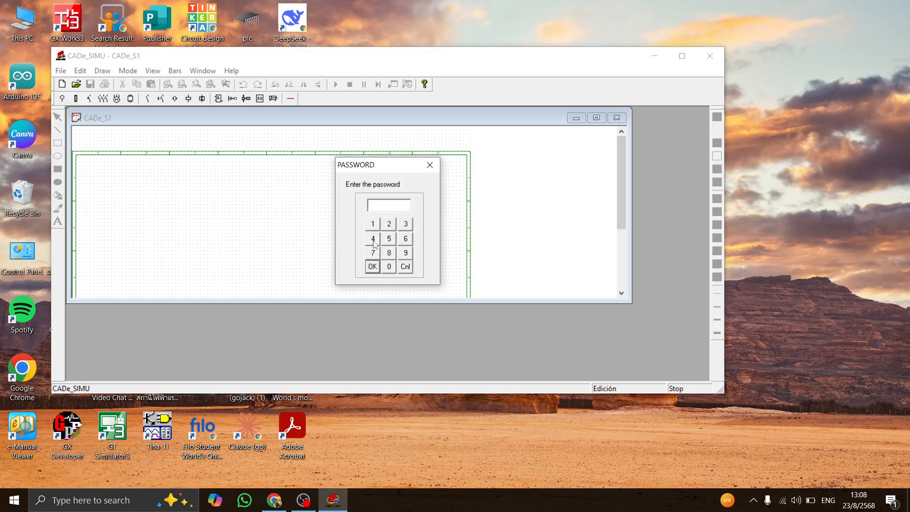
- Enter the program's access password in the password prompt and confirm it
click(380, 240)
click(373, 241)
click(405, 255)
click(406, 239)
click(389, 224)
click(372, 266)
- Maximize the blank drawing and the program window, and enlarge the sheet to fill the workspace
click(598, 119)
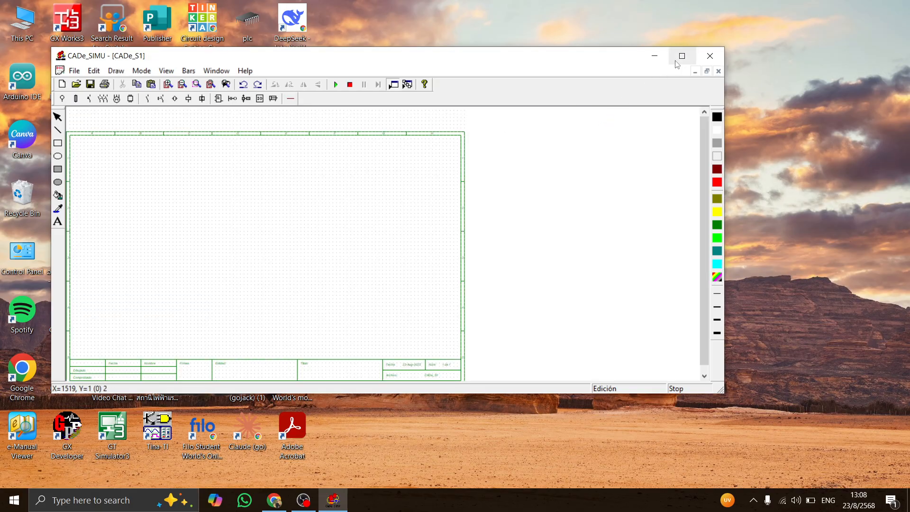
click(682, 55)
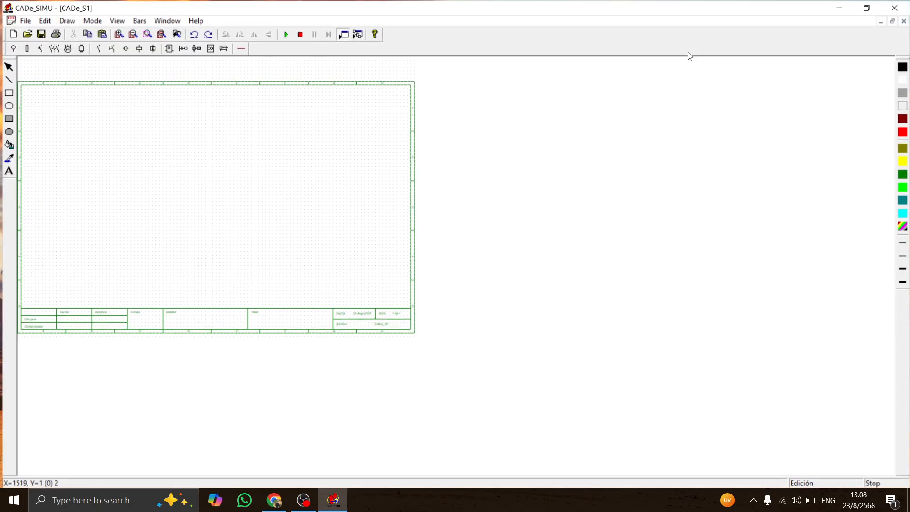
click(118, 34)
click(118, 34)
scroll(197, 210, down, 3)
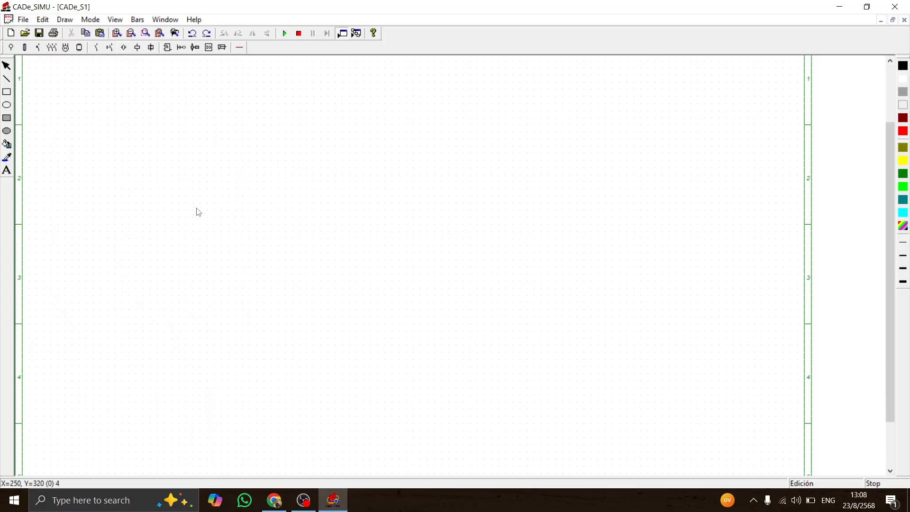
- Lower the computer's audio volume to 56
key(XF86AudioLowerVolume)
key(XF86AudioLowerVolume)
key(XF86AudioLowerVolume)
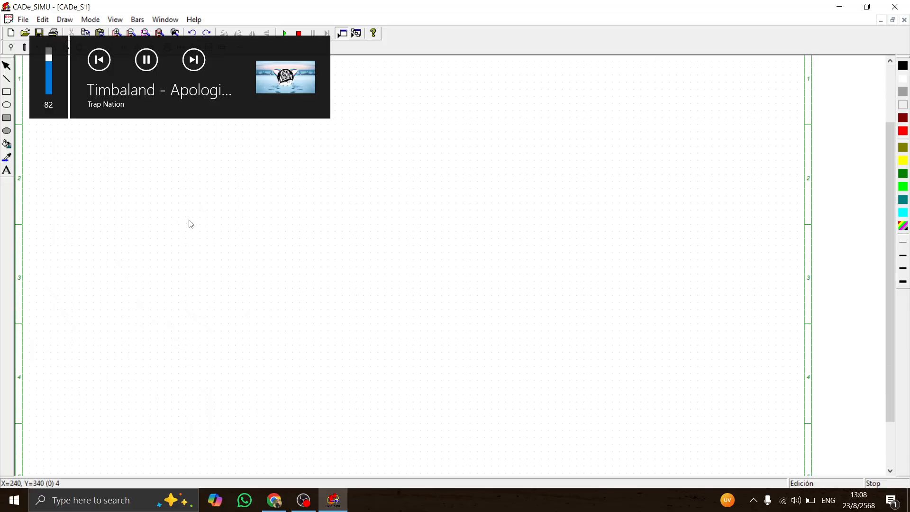
key(XF86AudioLowerVolume)
key(XF86AudioLowerVolume)
key(XF86AudioLowerVolume)
key(XF86AudioLowerVolume)
key(XF86AudioLowerVolume)
key(XF86AudioLowerVolume)
key(XF86AudioLowerVolume)
key(XF86AudioLowerVolume)
key(XF86AudioLowerVolume)
key(XF86AudioLowerVolume)
- Open the CADe_S01 trafficlight file from the File Program Cadesimulay folder, listing files of all types
click(26, 32)
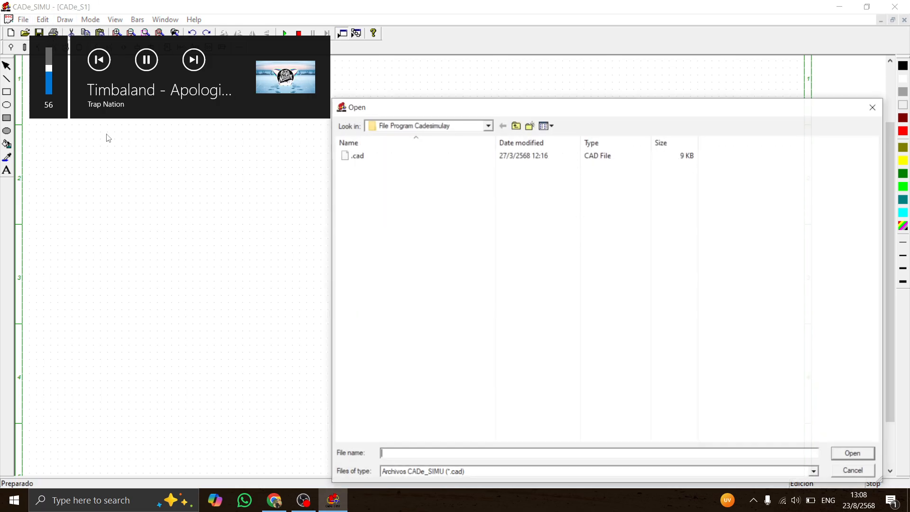
click(502, 475)
click(489, 490)
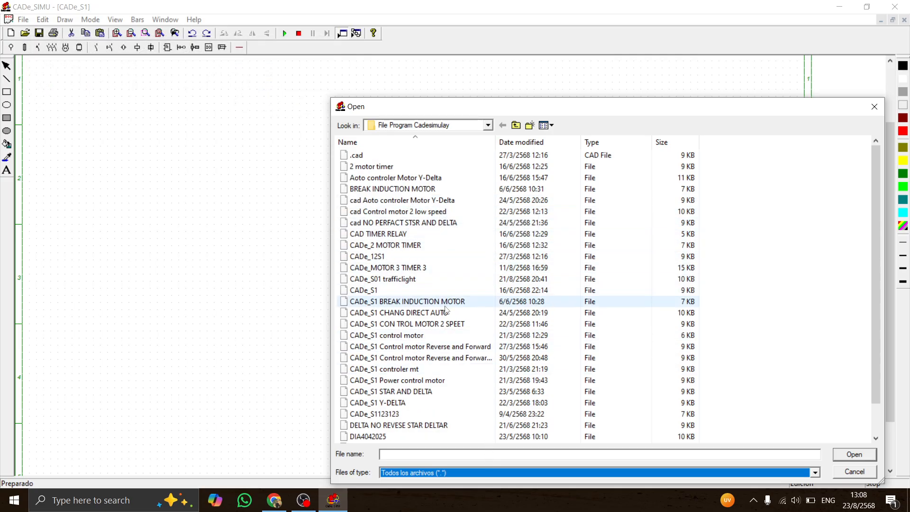
scroll(429, 353, down, 1)
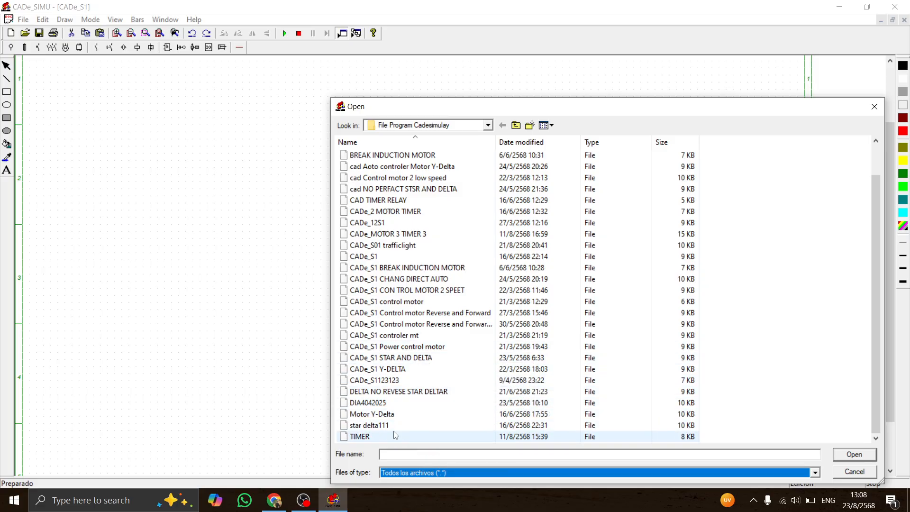
click(409, 247)
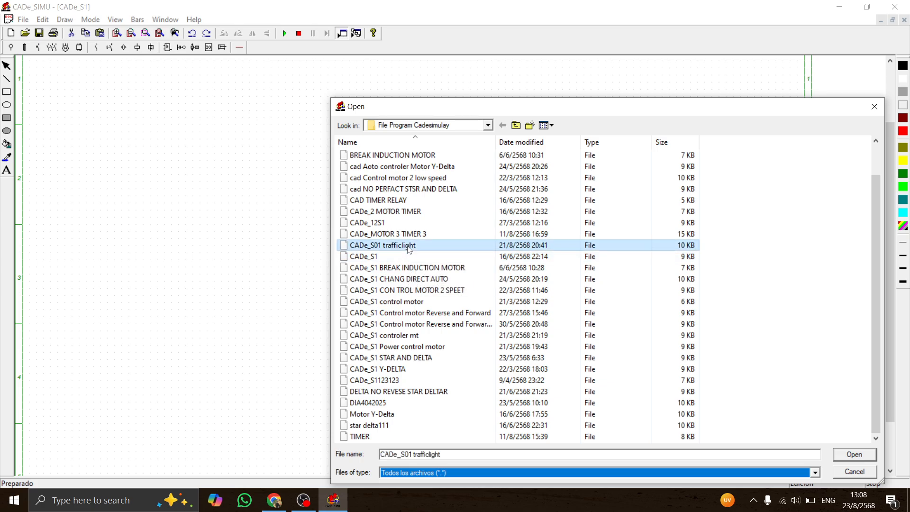
click(850, 458)
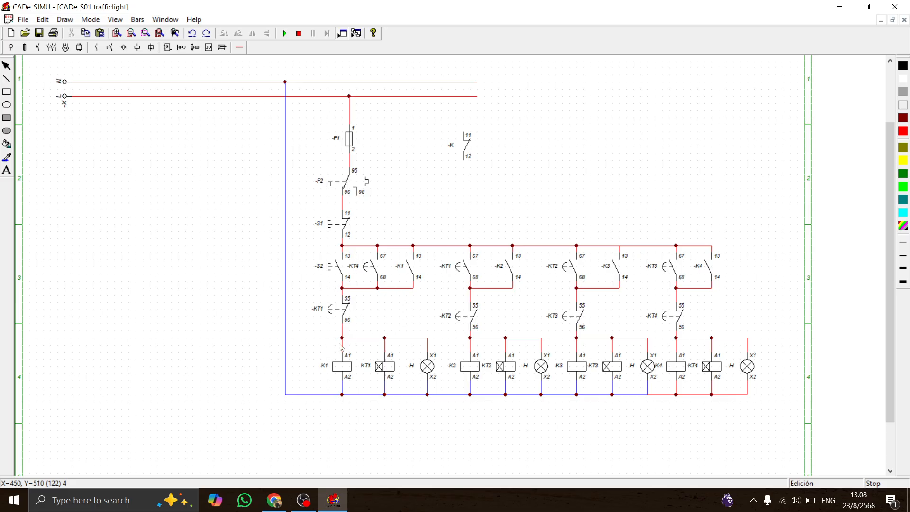
- Simulate the control circuit by actuating start button S2, watch the lamp sequence, and stop the simulation
click(284, 33)
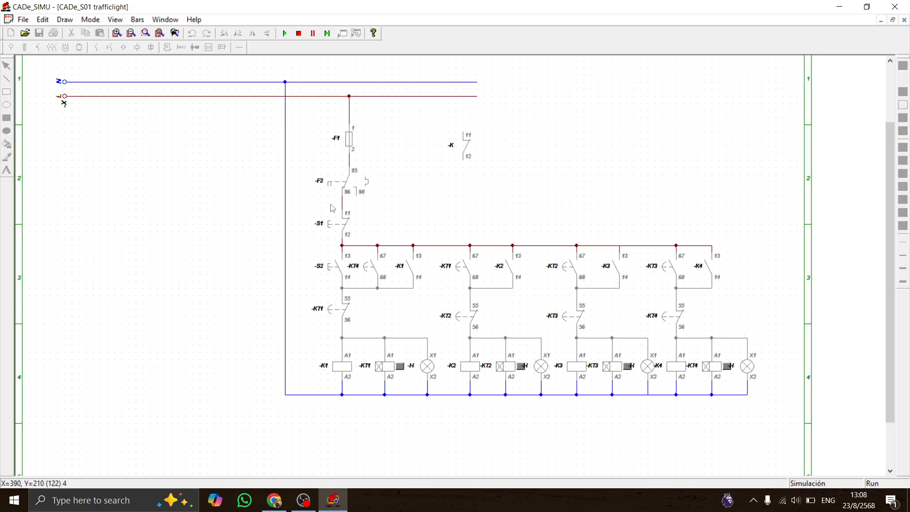
click(347, 265)
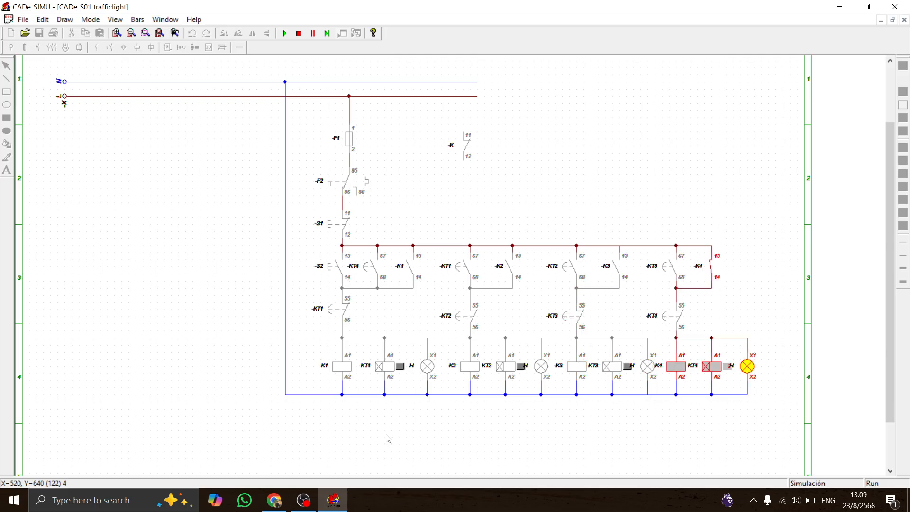
click(299, 33)
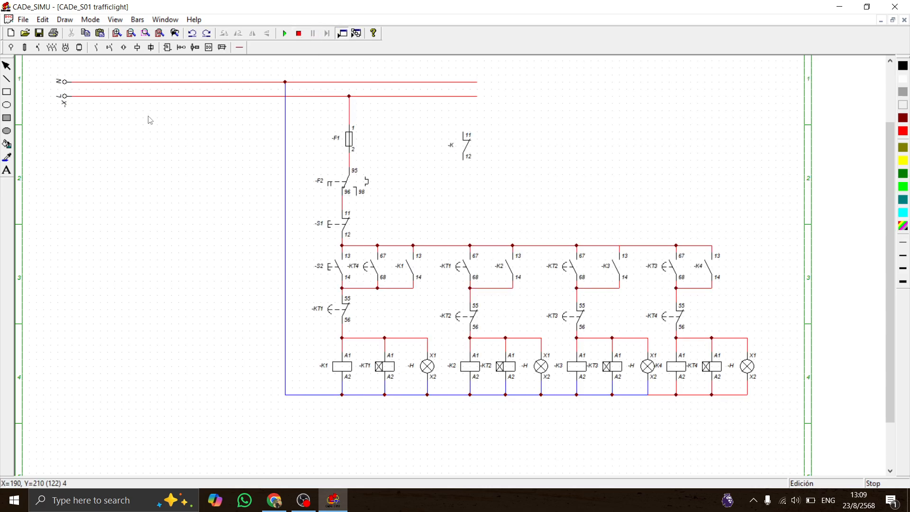
- Place four three-phase AC motors with PE terminals in a horizontal row left of the control circuit
click(66, 47)
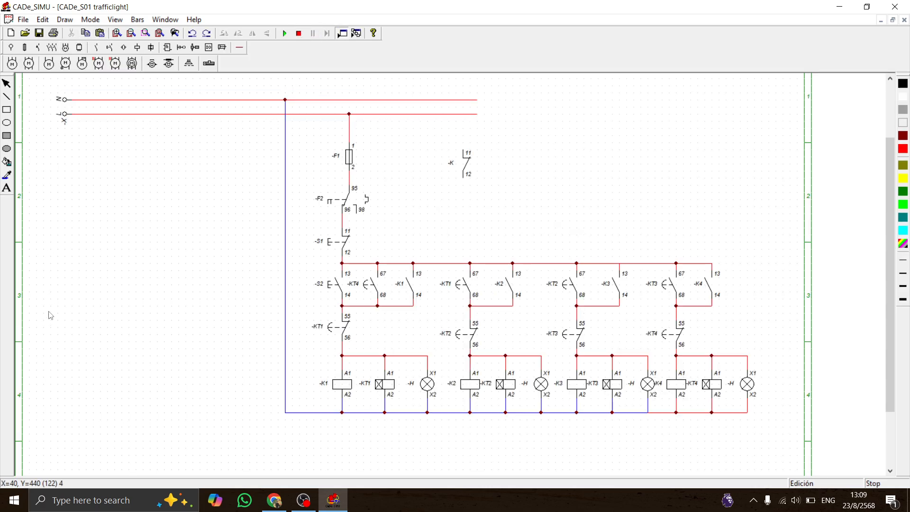
click(12, 63)
click(37, 331)
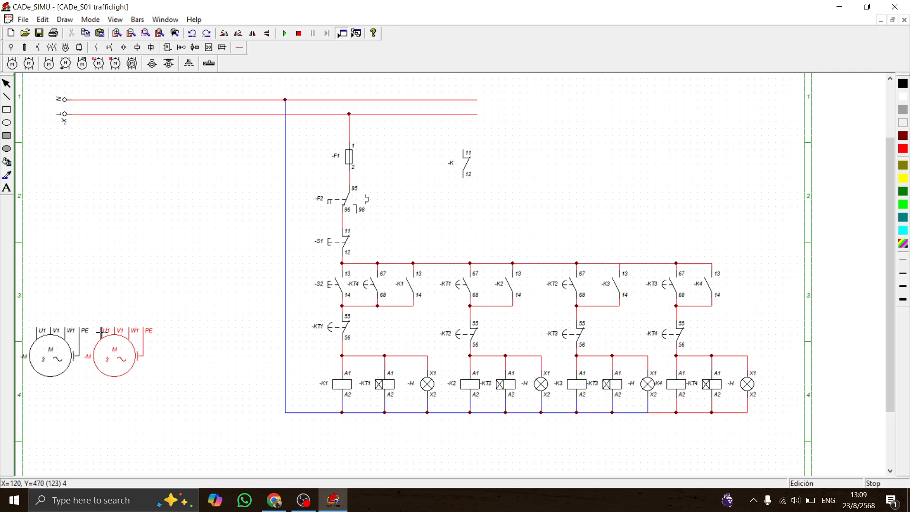
click(101, 333)
click(157, 332)
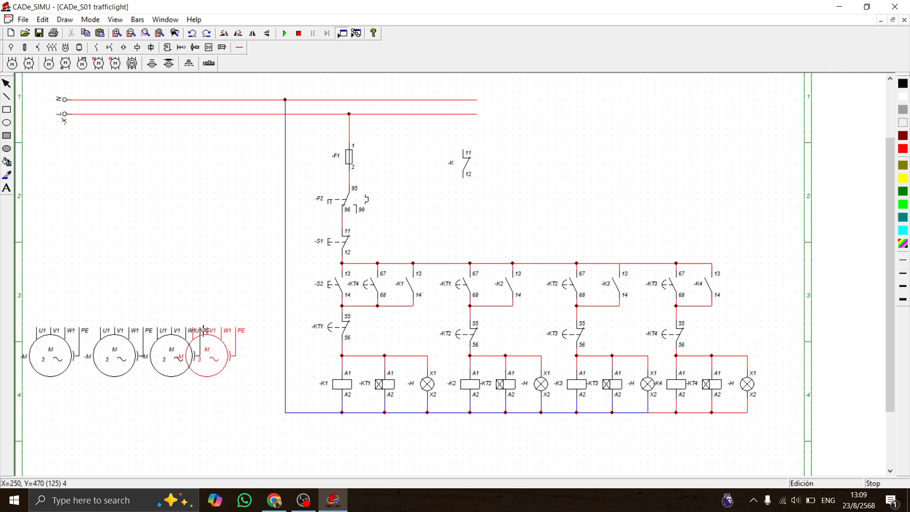
click(224, 325)
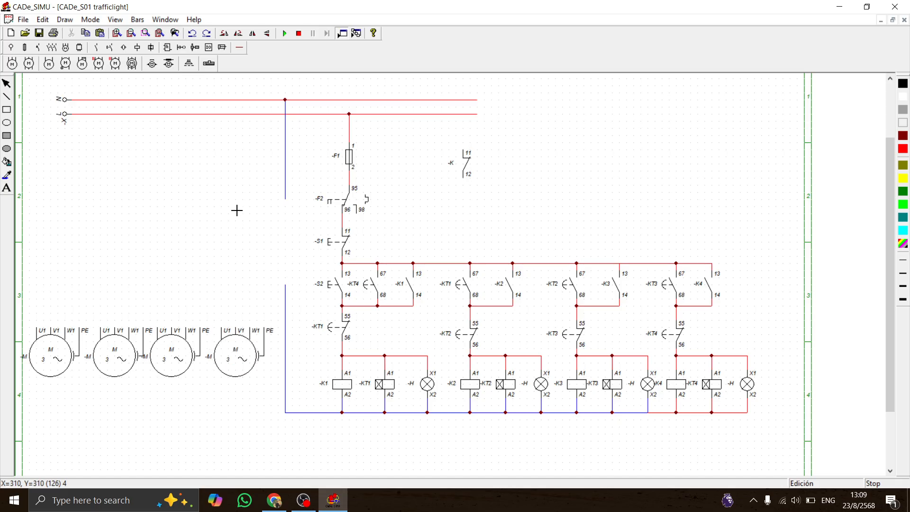
- Place four three-pole KM contactor contacts in a row, one above each motor
click(52, 48)
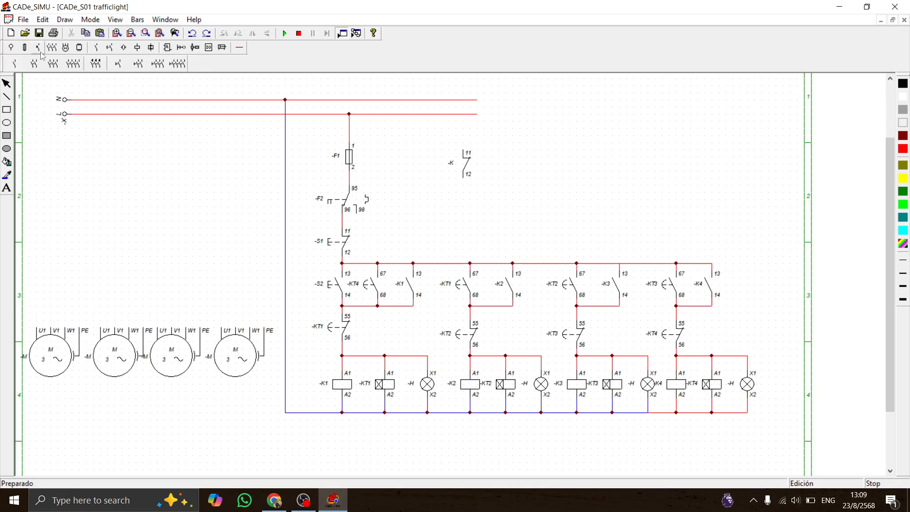
click(53, 67)
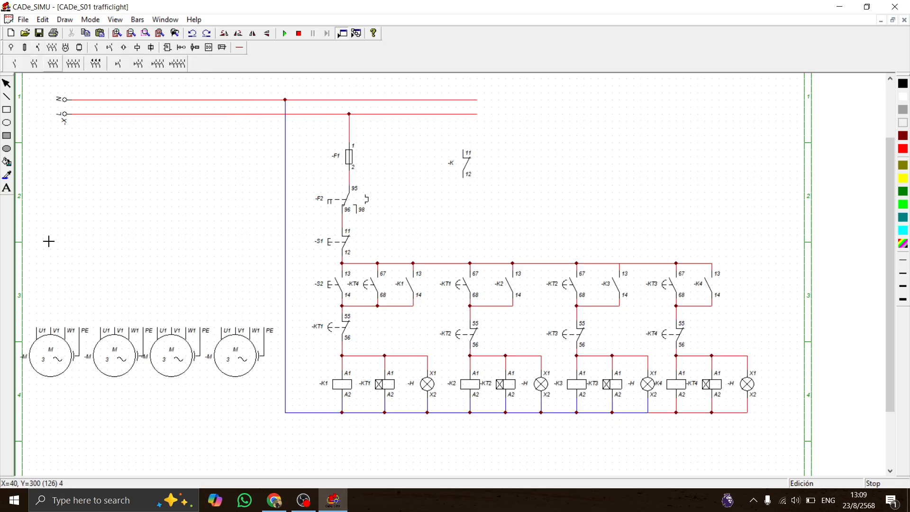
click(40, 264)
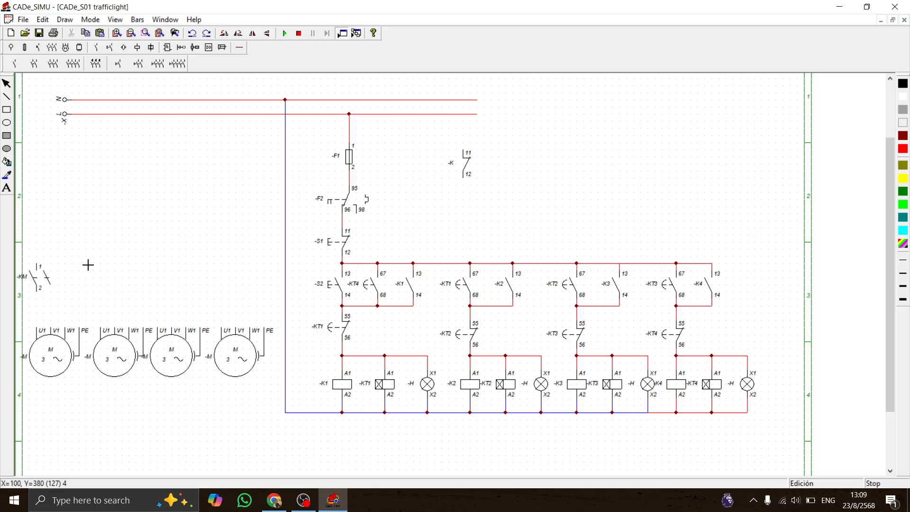
click(103, 268)
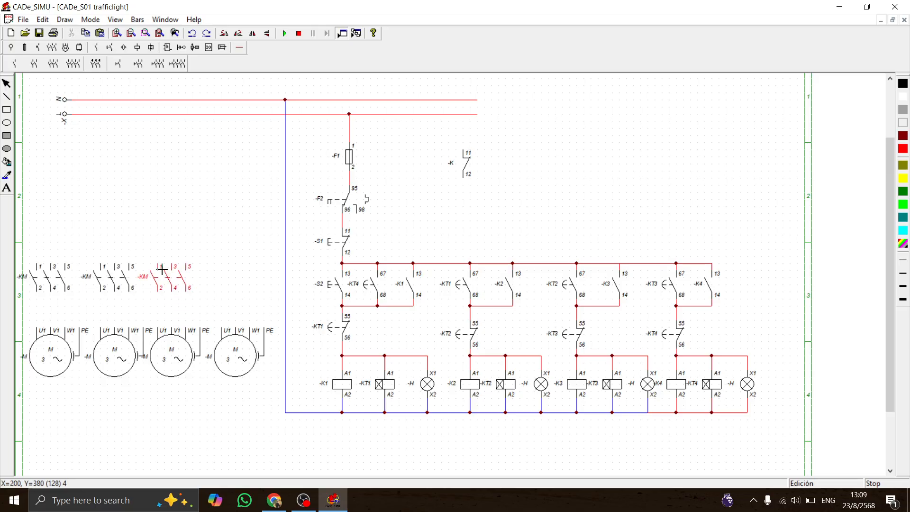
click(162, 269)
click(224, 268)
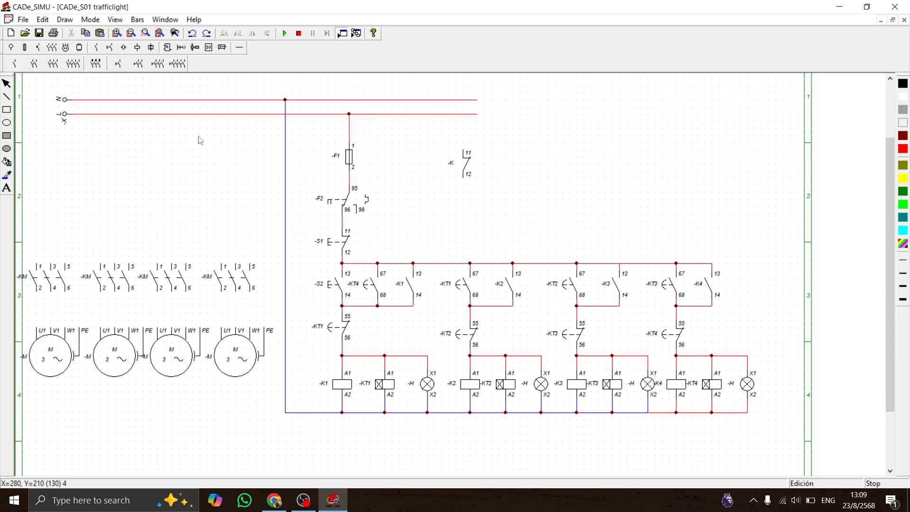
- Place four three-pole thermal overload relays, one between each KM contactor and its motor
click(38, 48)
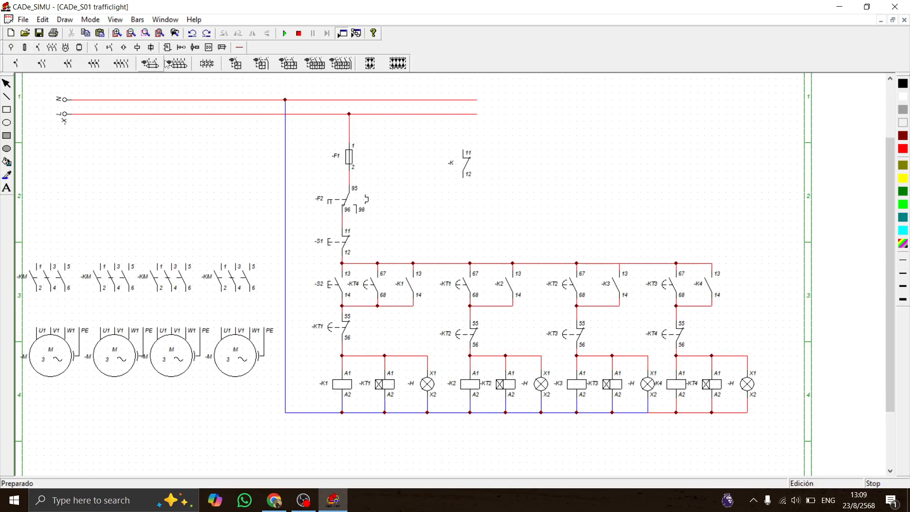
click(199, 65)
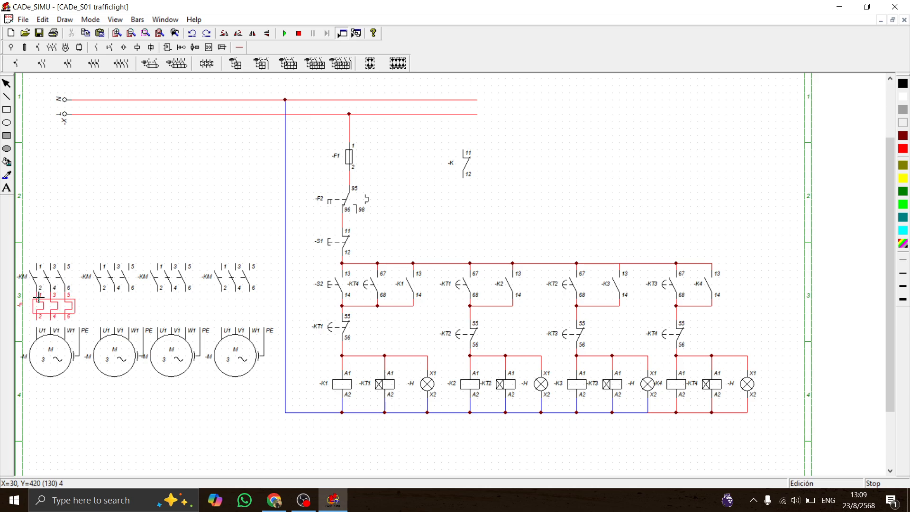
click(37, 298)
click(104, 295)
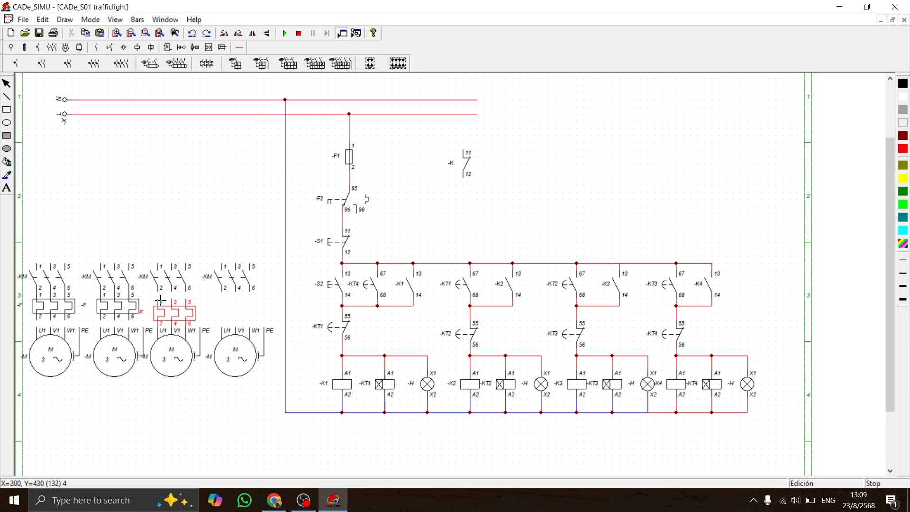
click(169, 296)
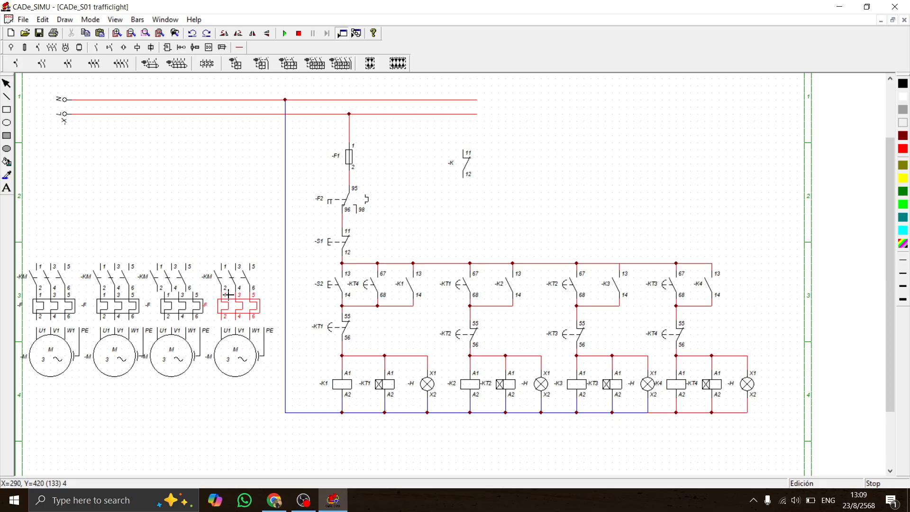
click(225, 297)
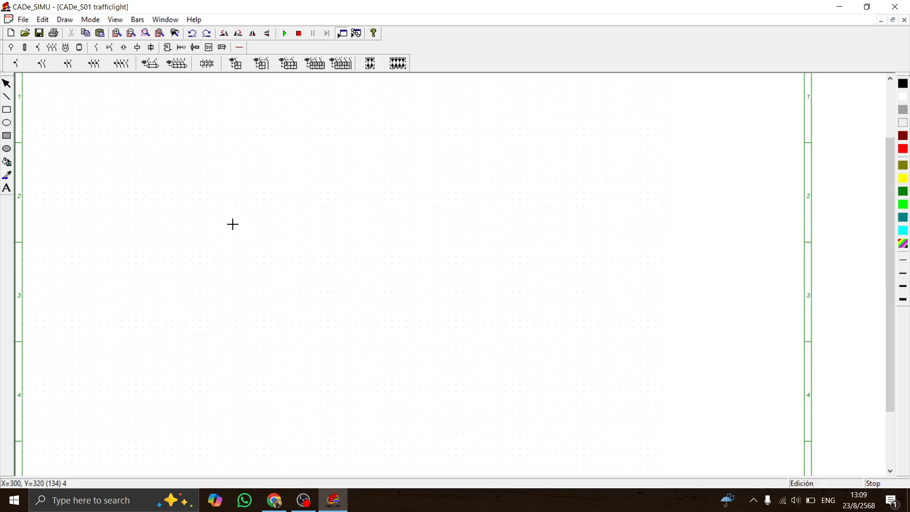
- Shift the four KM contactors slightly upward off the overload relays, and align the third relay with its motor
drag(228, 276, 227, 269)
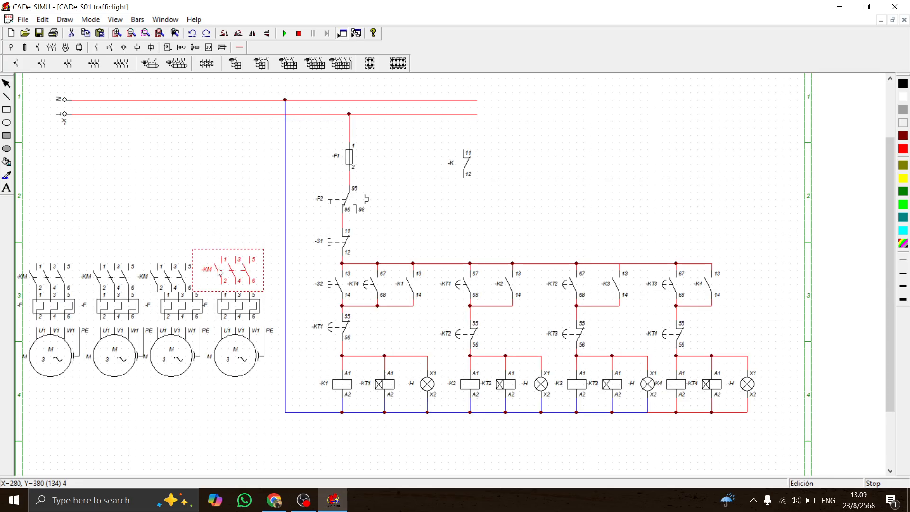
drag(184, 303, 176, 271)
click(176, 278)
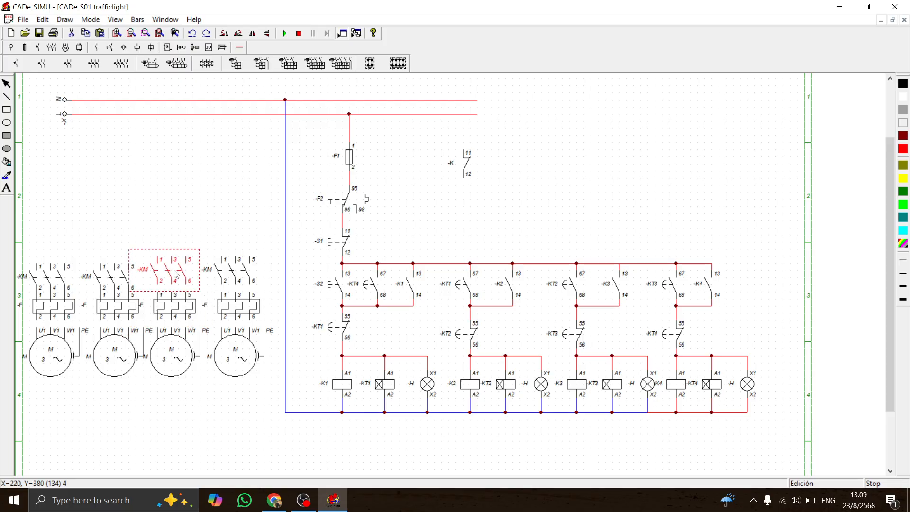
click(119, 284)
drag(119, 283, 119, 276)
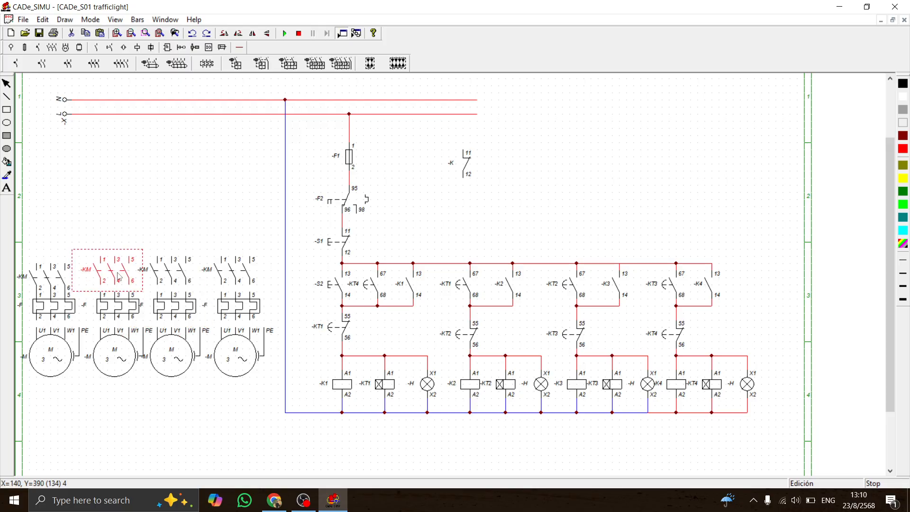
click(63, 279)
drag(62, 278, 63, 272)
click(128, 205)
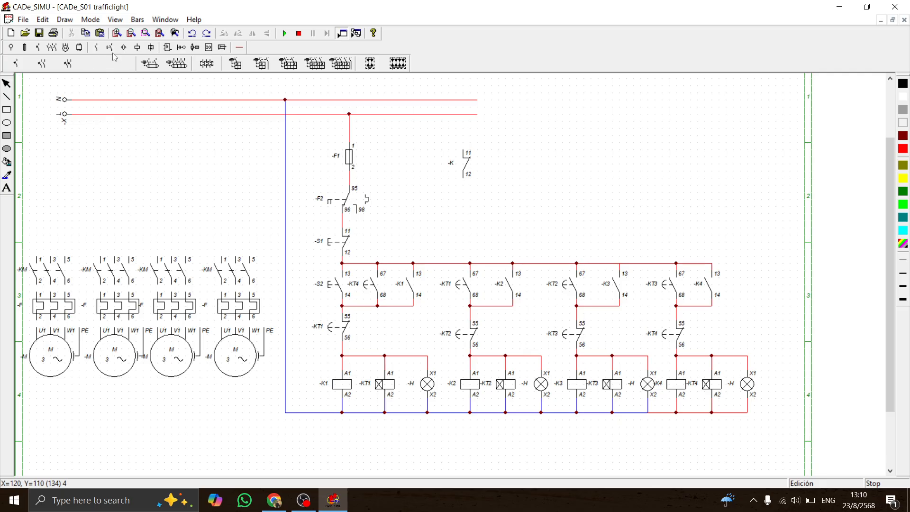
- Place four three-pole fuse disconnectors in a row, one above each KM contactor
click(24, 48)
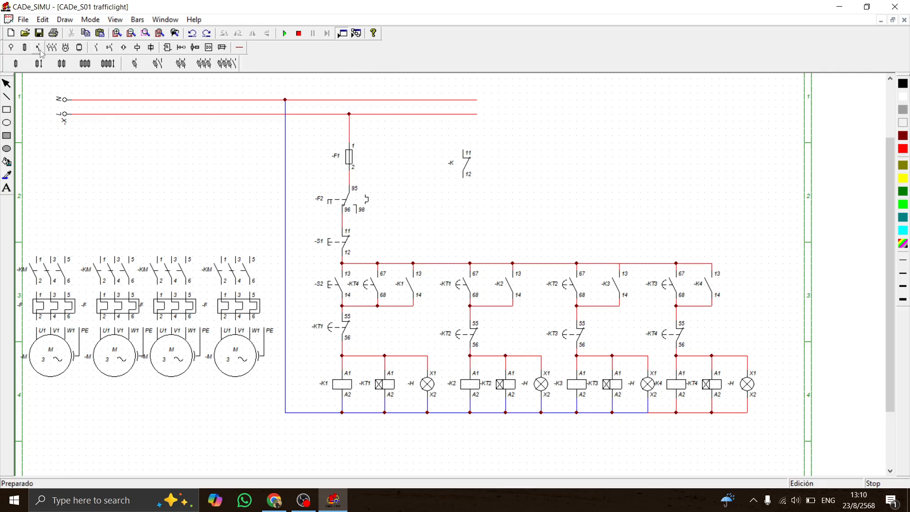
click(84, 63)
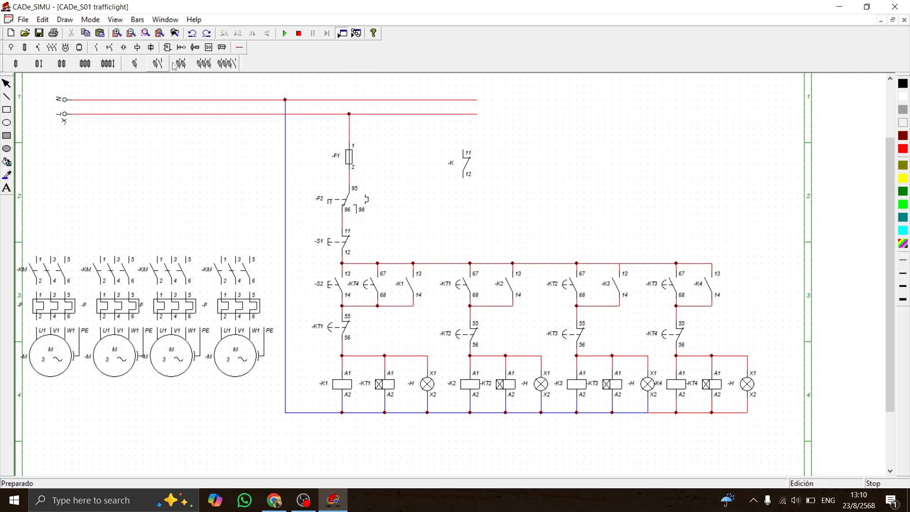
click(38, 210)
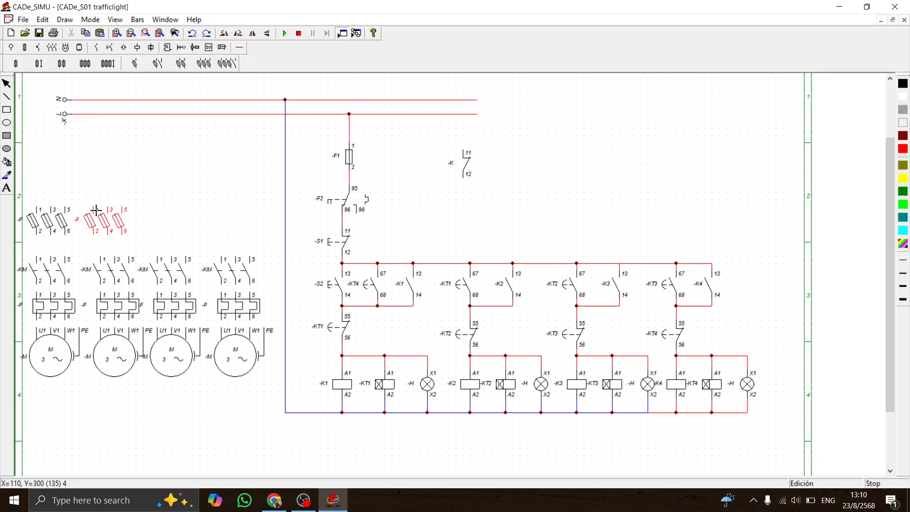
click(105, 211)
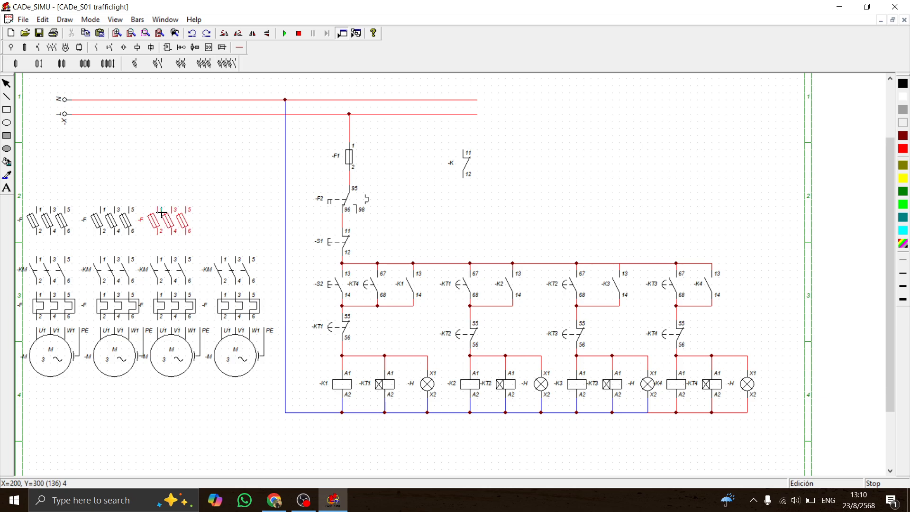
click(161, 210)
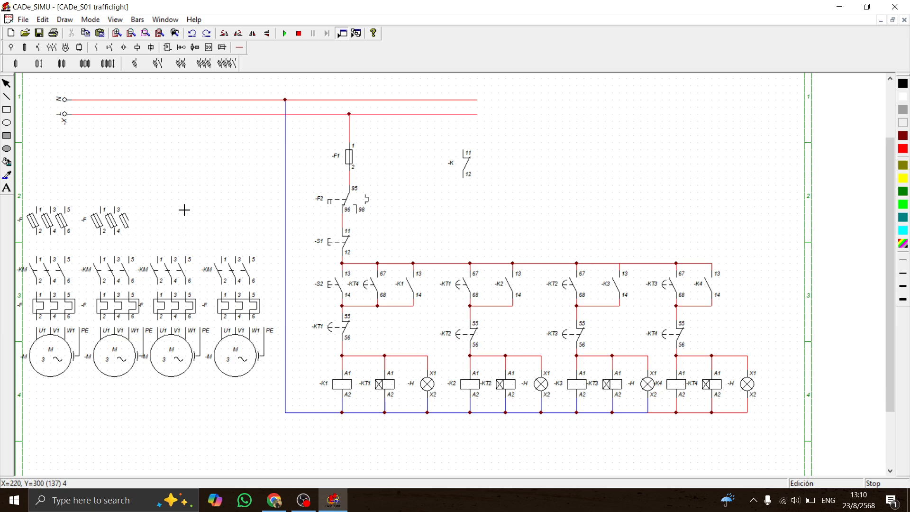
click(225, 210)
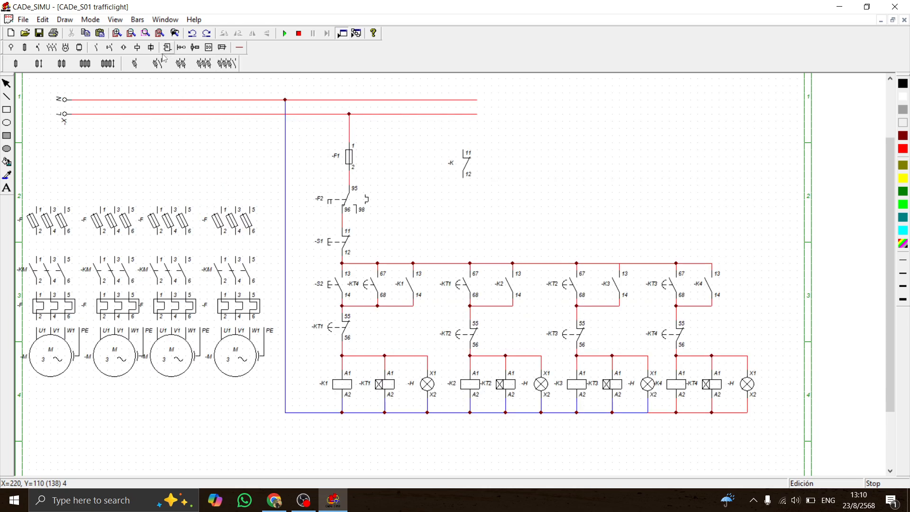
- Place four L1 + L2 + L3 power supply terminals in a row, one above each fuse disconnector
click(10, 48)
click(135, 63)
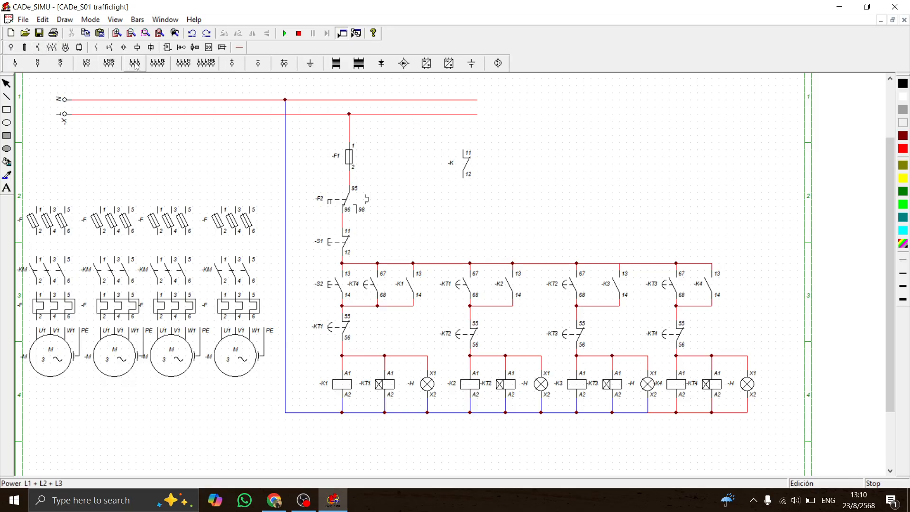
click(37, 159)
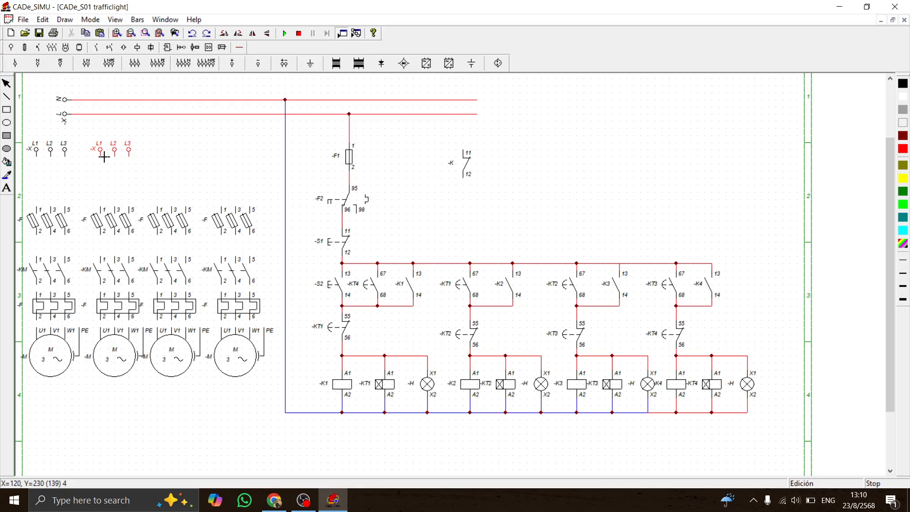
click(104, 157)
click(161, 159)
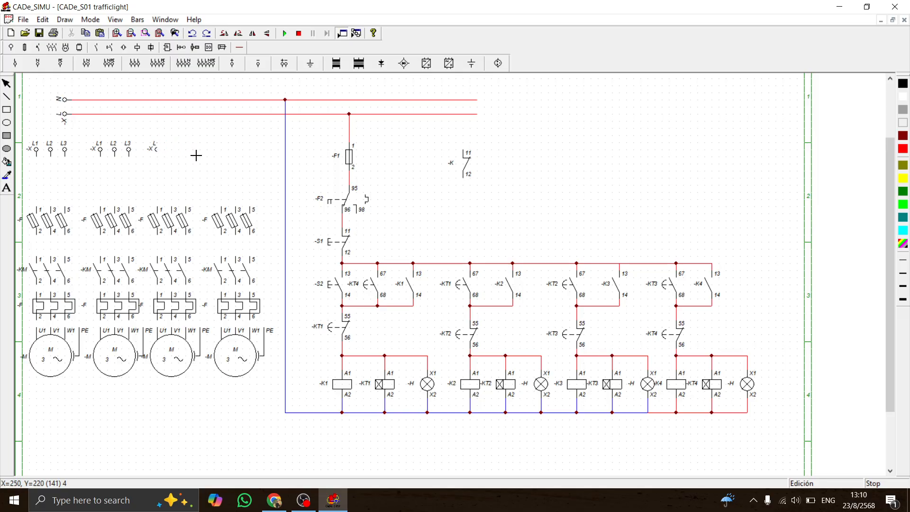
click(221, 162)
- Wire each L1, L2, L3 supply to the fuse disconnector below it with three-phase conductors
click(239, 47)
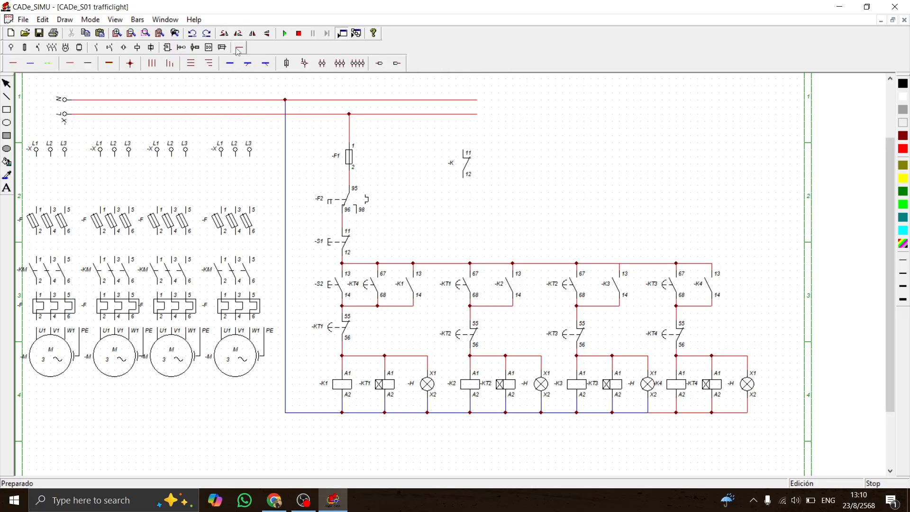
click(131, 64)
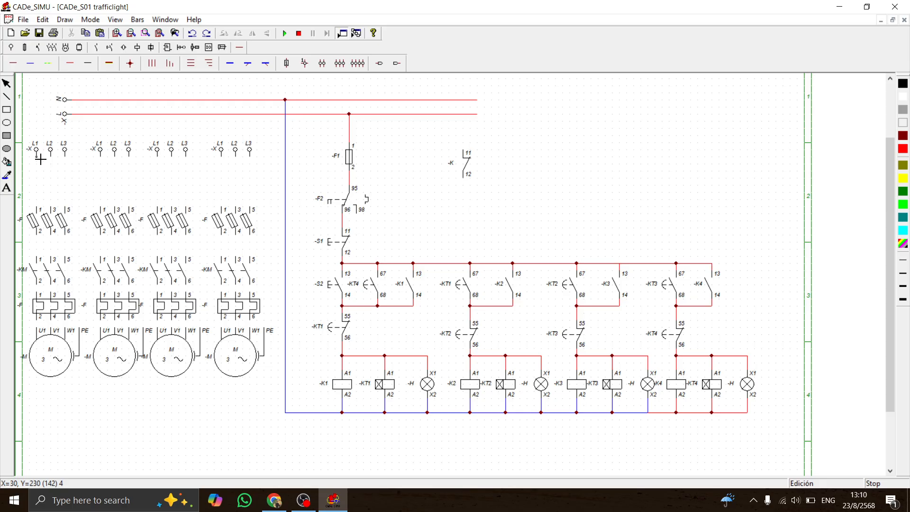
drag(40, 159, 55, 209)
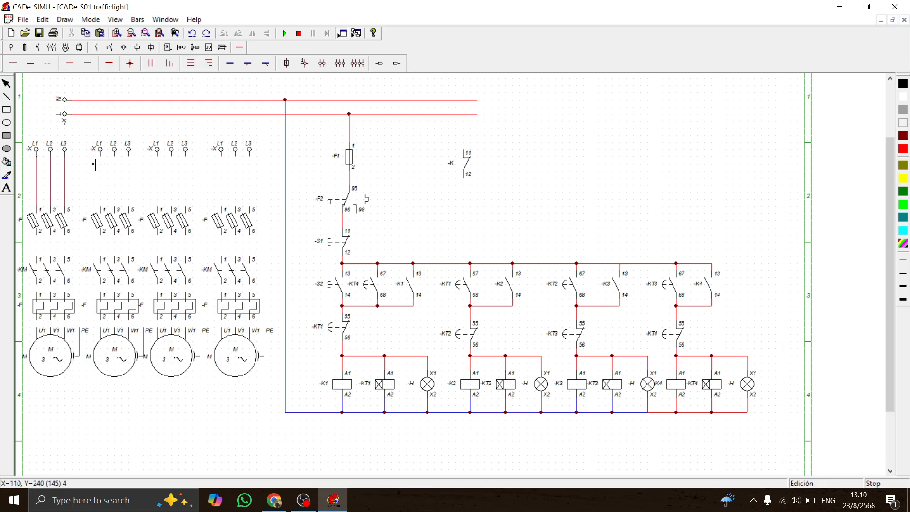
drag(102, 163, 109, 208)
drag(161, 165, 172, 209)
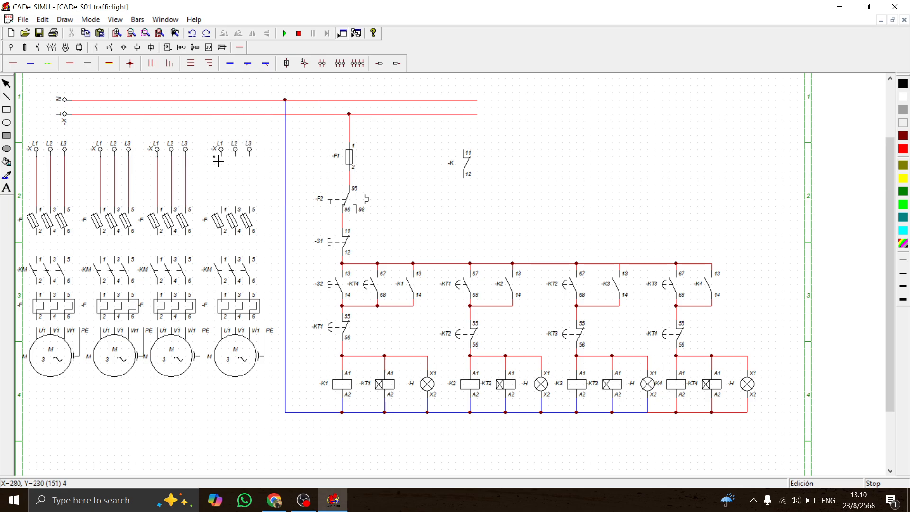
drag(223, 161, 234, 210)
- Wire the fourth and third motor branches with three-phase conductors from fuse disconnector through contactor and overload relay to the motor
drag(226, 254, 228, 257)
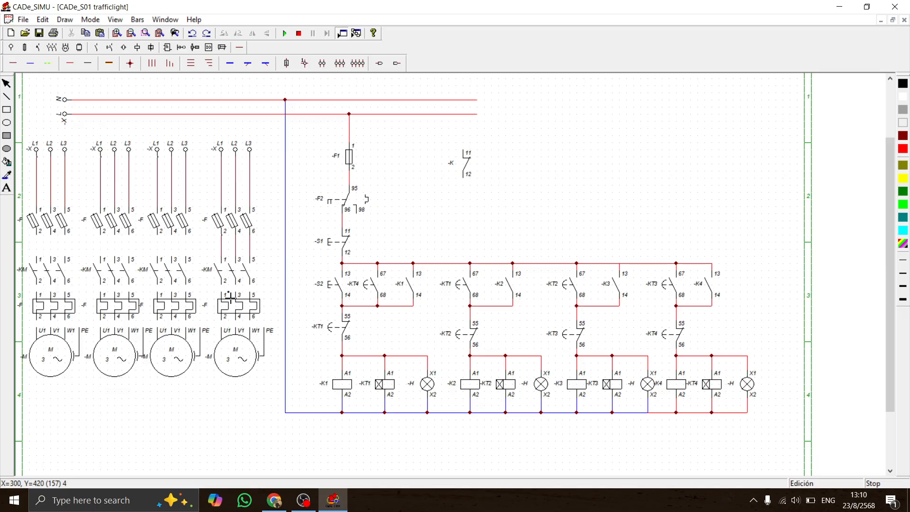
drag(227, 288, 224, 289)
drag(223, 324, 225, 328)
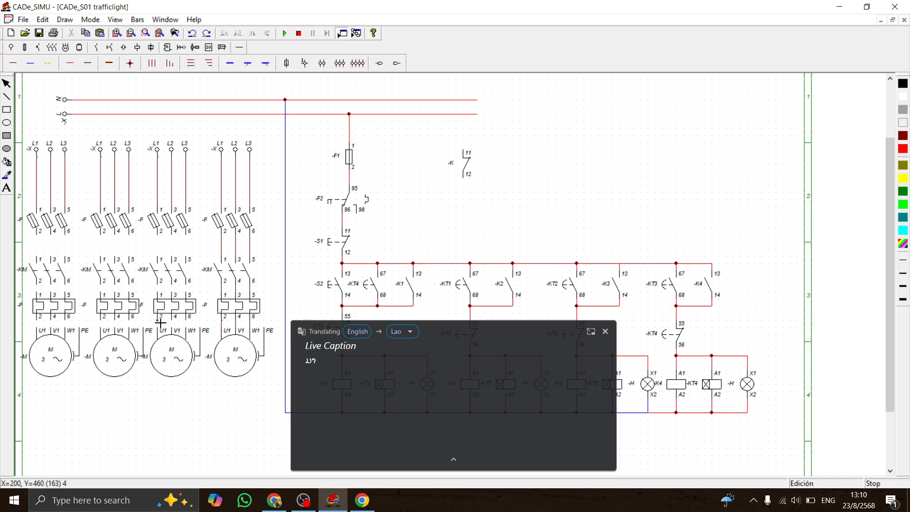
drag(161, 328, 161, 327)
drag(162, 245, 159, 257)
- Wire the second and first motor branches with three-phase conductors from fuse disconnector to motor, and close the Live Caption overlay
drag(105, 241, 106, 259)
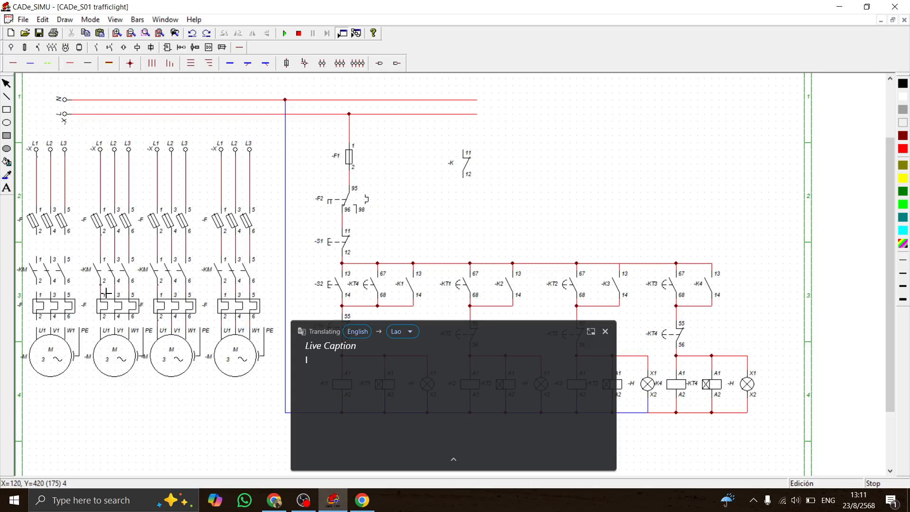
drag(106, 293, 106, 292)
drag(104, 326, 104, 328)
drag(38, 327, 38, 319)
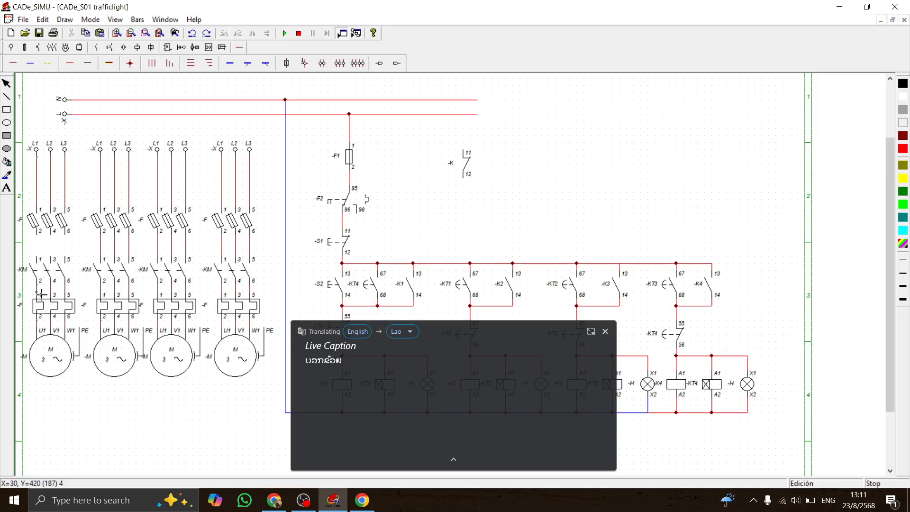
drag(42, 238, 42, 259)
click(605, 331)
- Name the first motor -M1 and the second motor -M2
click(41, 360)
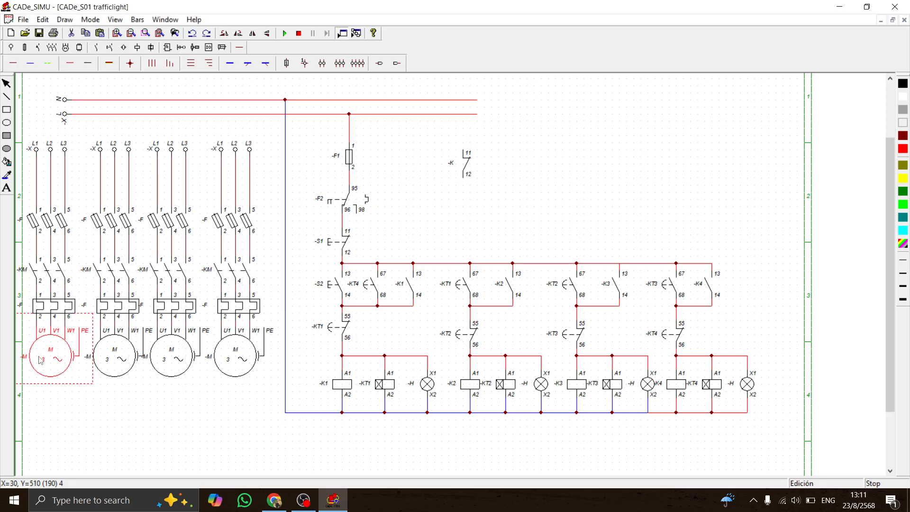
double_click(42, 360)
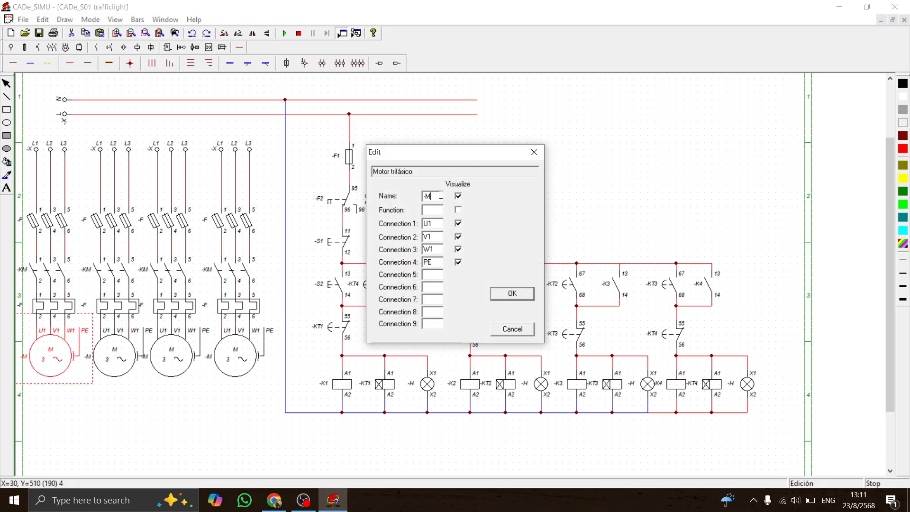
text(1)
key(Return)
click(110, 361)
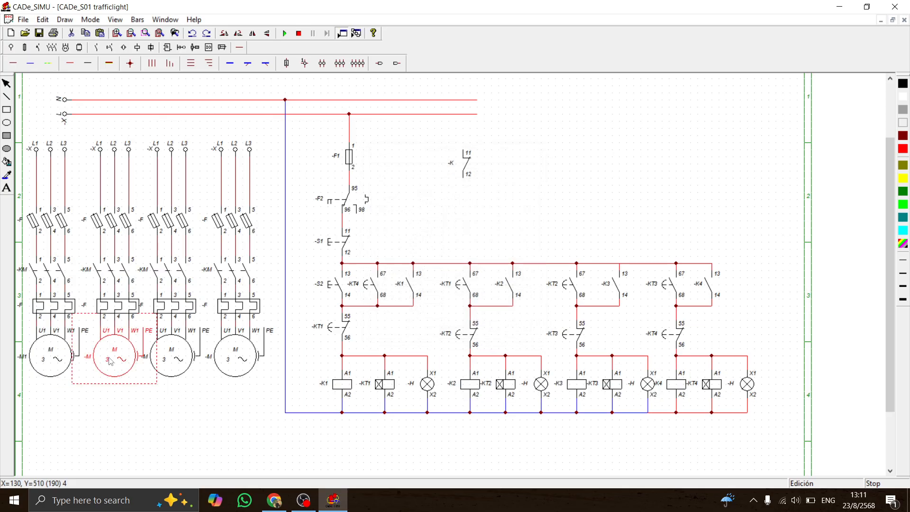
double_click(110, 361)
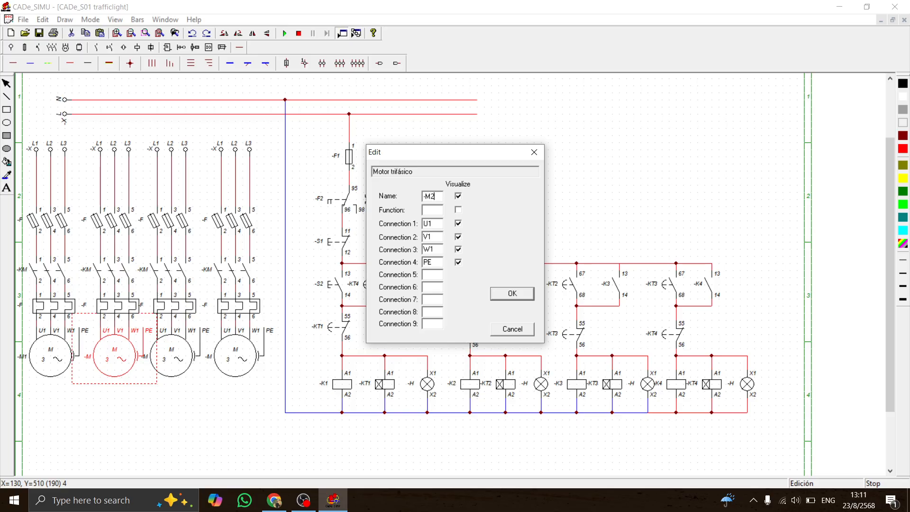
text(2)
key(Return)
- Name the third motor -M3 and the fourth motor -M4
click(169, 377)
double_click(169, 376)
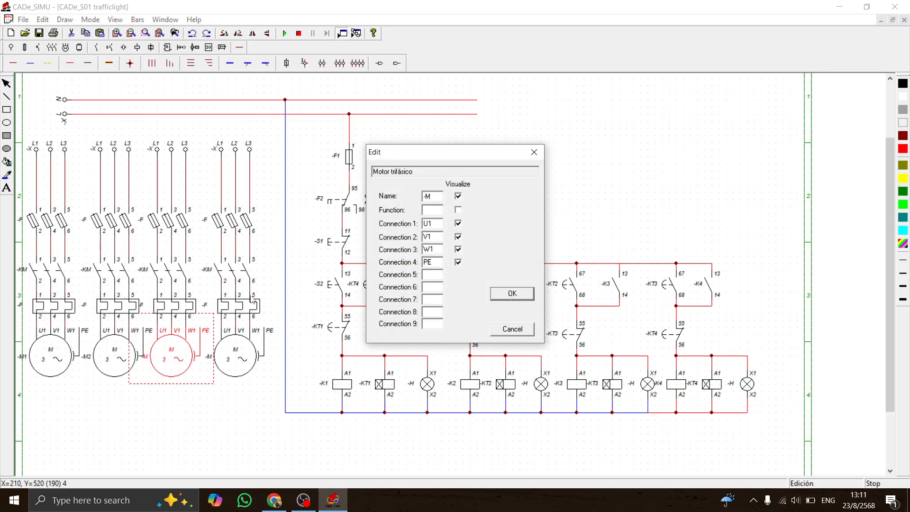
text(3)
key(Return)
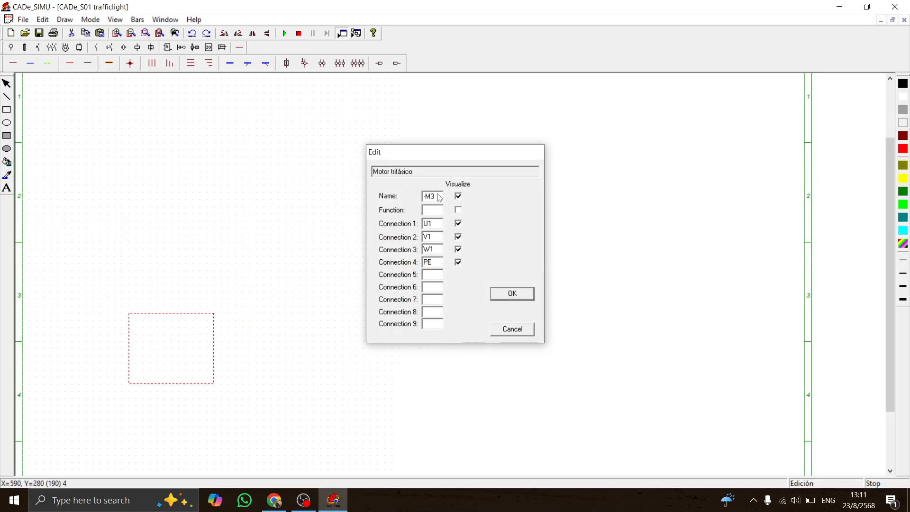
click(228, 359)
double_click(228, 359)
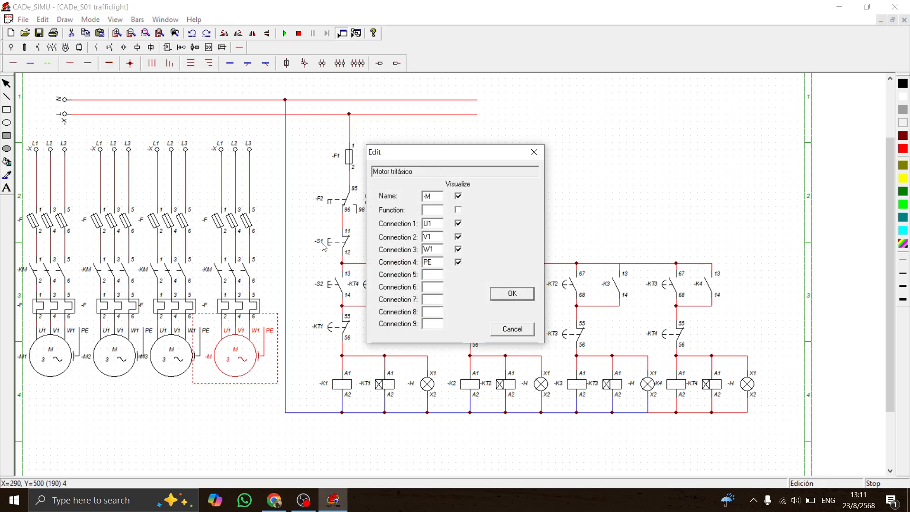
text(4)
key(Return)
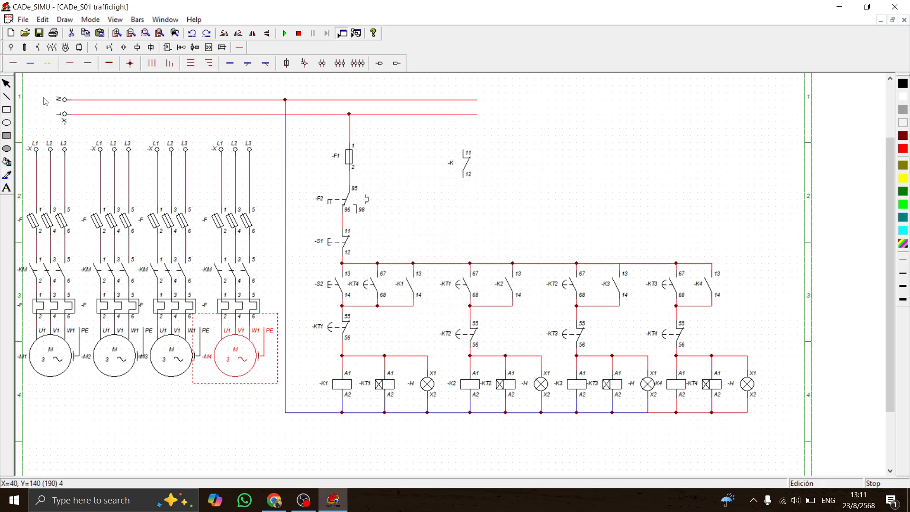
- Place a PE supply terminal, rotate it to face the same way as the N terminal, and move it above the N line
click(25, 47)
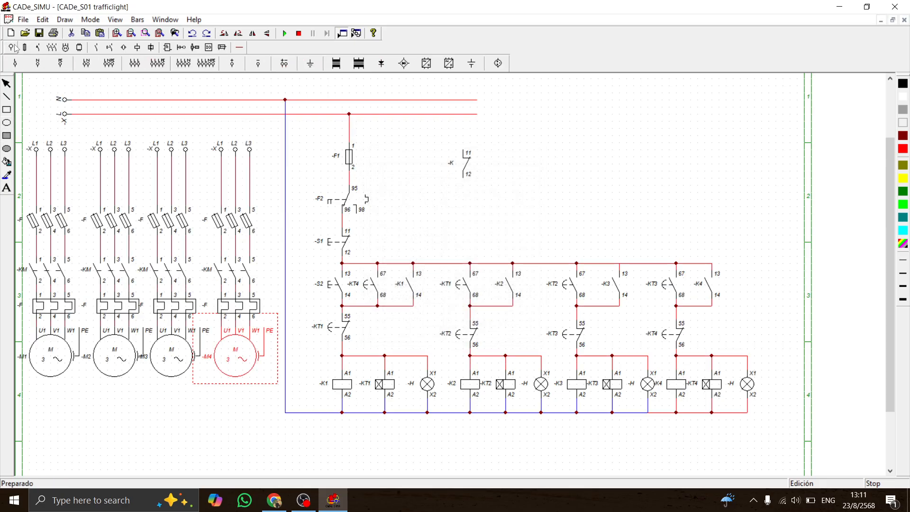
click(60, 63)
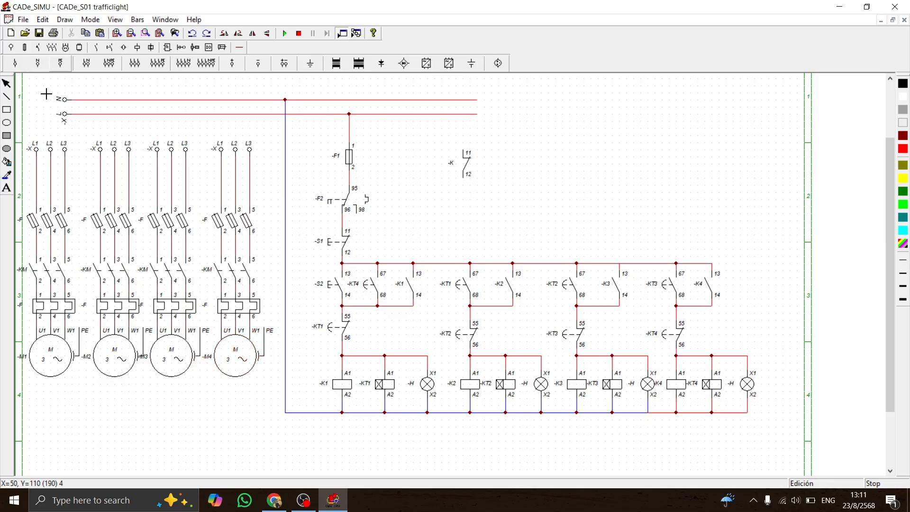
click(49, 132)
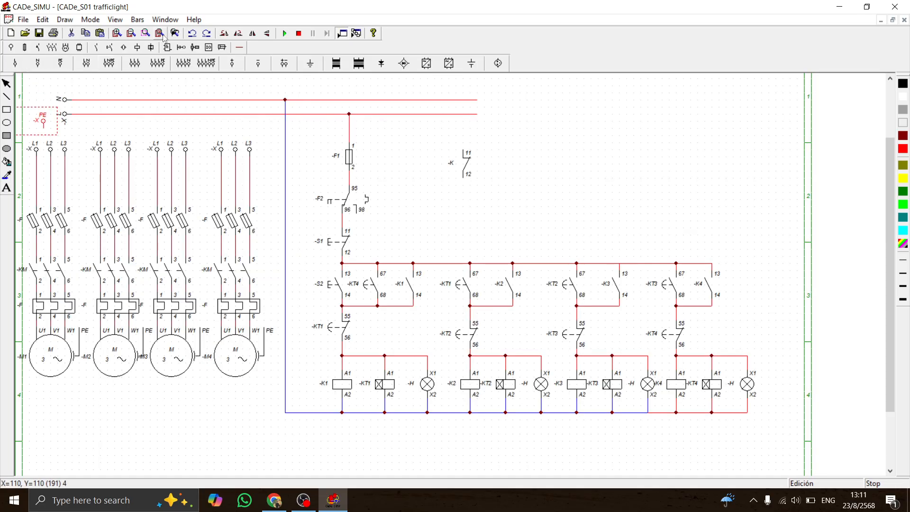
click(224, 34)
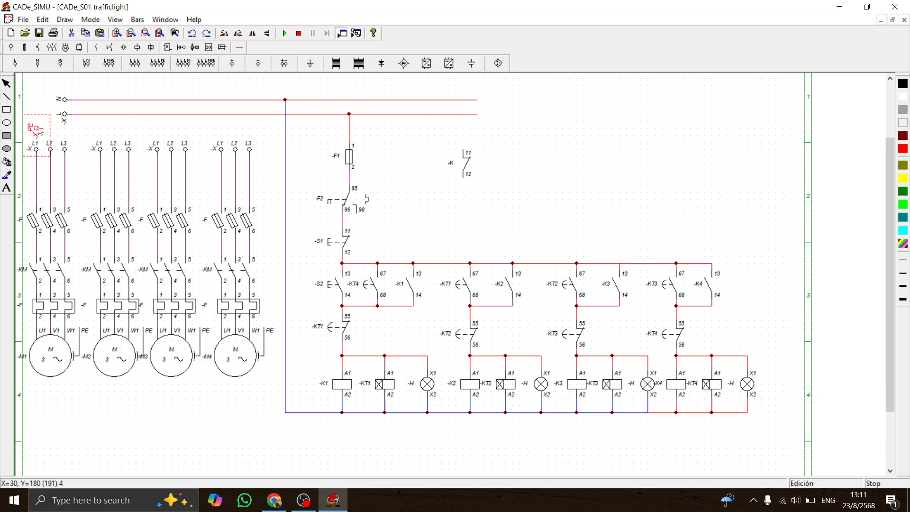
drag(42, 127, 39, 88)
- Draw a horizontal PE conductor from the PE terminal above the N line and connect the PE terminals of all four motors to it
click(239, 47)
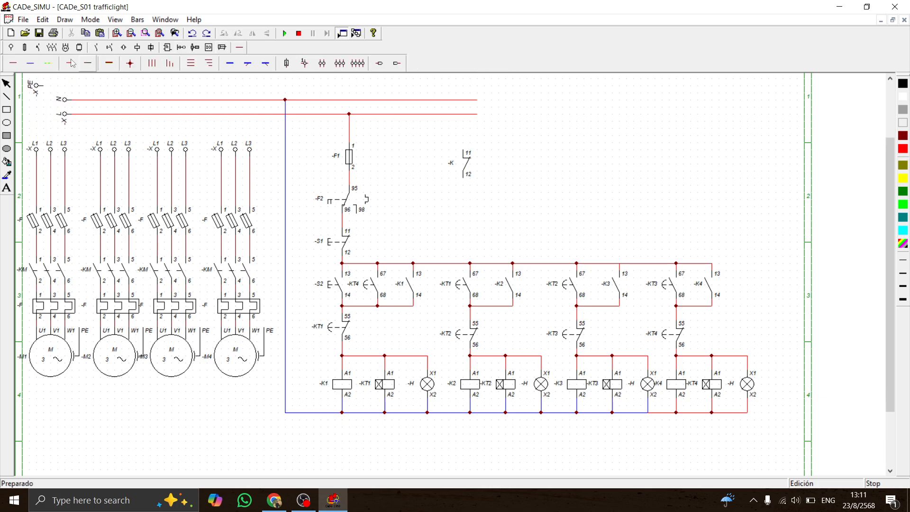
click(48, 63)
mouse_move(41, 85)
mouse_down()
mouse_move(491, 93)
mouse_move(477, 93)
mouse_up()
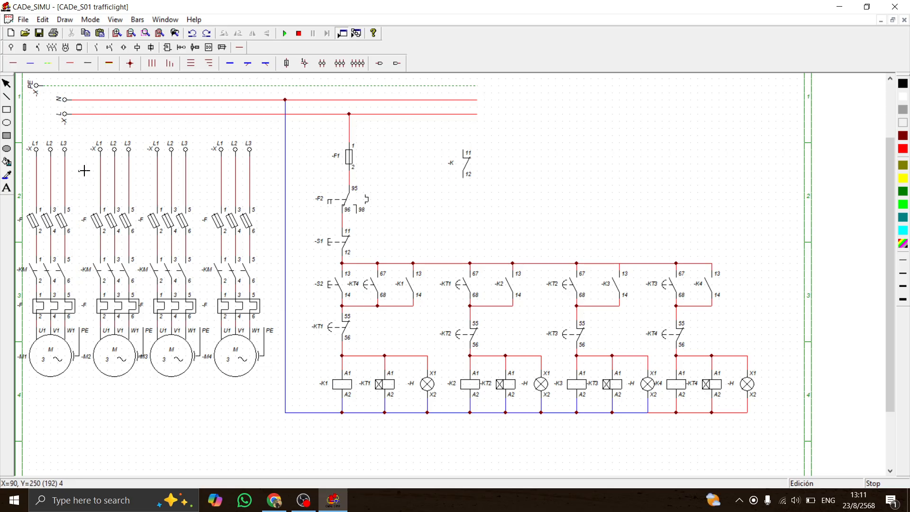
click(79, 86)
click(142, 86)
click(202, 88)
click(265, 89)
- Rename the first motor's contactor as -K1 and the second motor's contactor as -K2
double_click(56, 271)
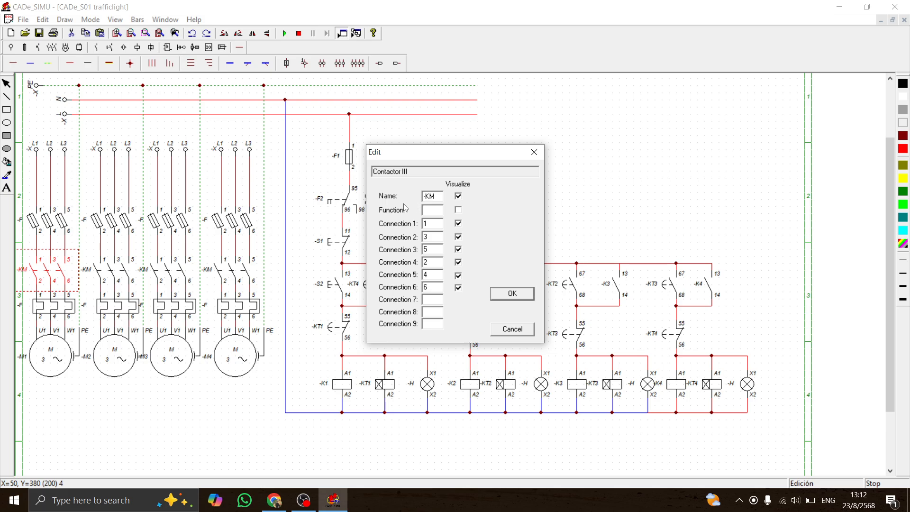
drag(428, 196, 452, 204)
text(1)
key(Return)
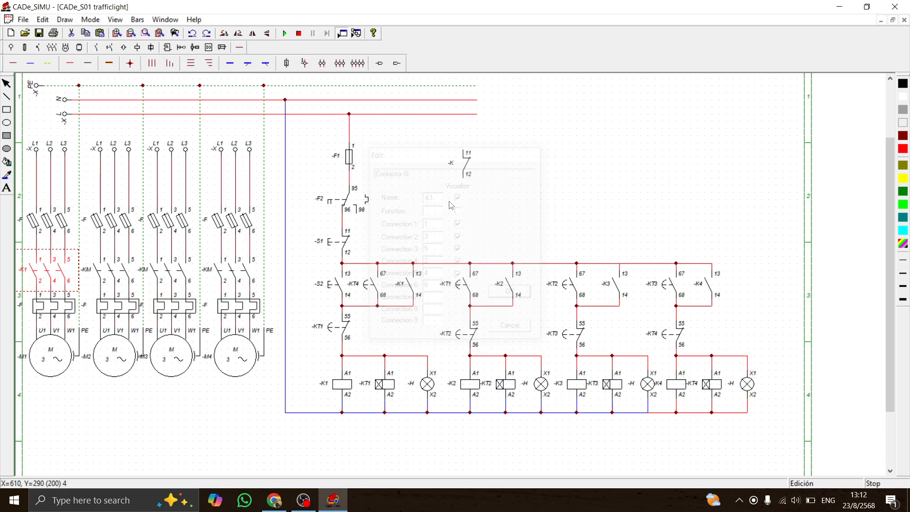
click(111, 283)
double_click(112, 283)
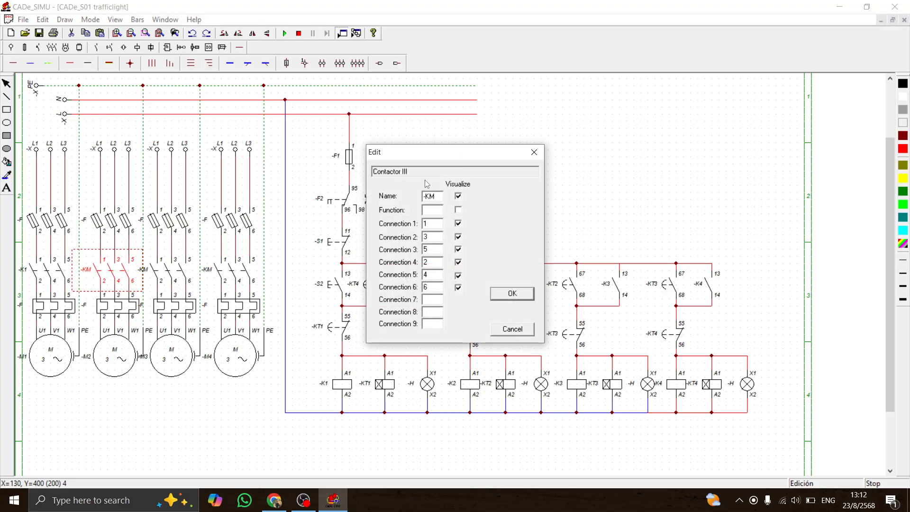
text(2)
key(Return)
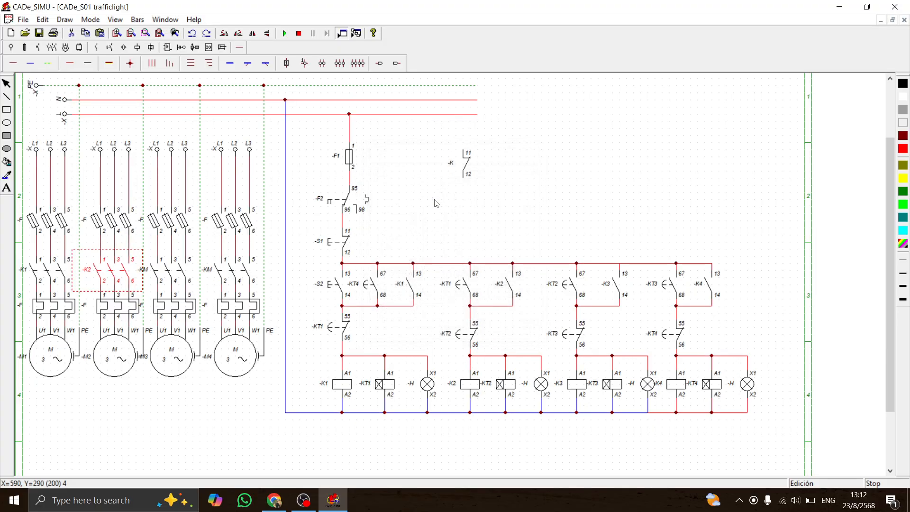
- Rename the third motor's contactor as -K3 and the fourth motor's contactor as -K4
double_click(174, 280)
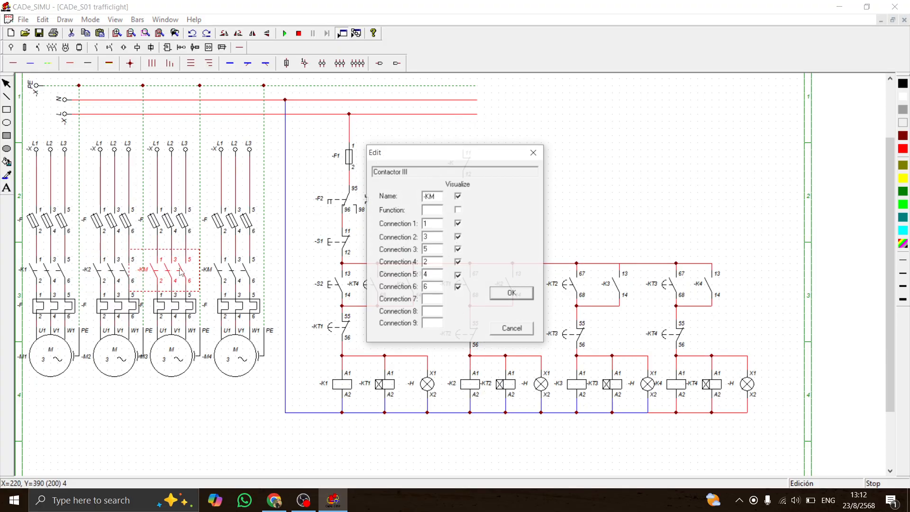
drag(432, 197, 443, 206)
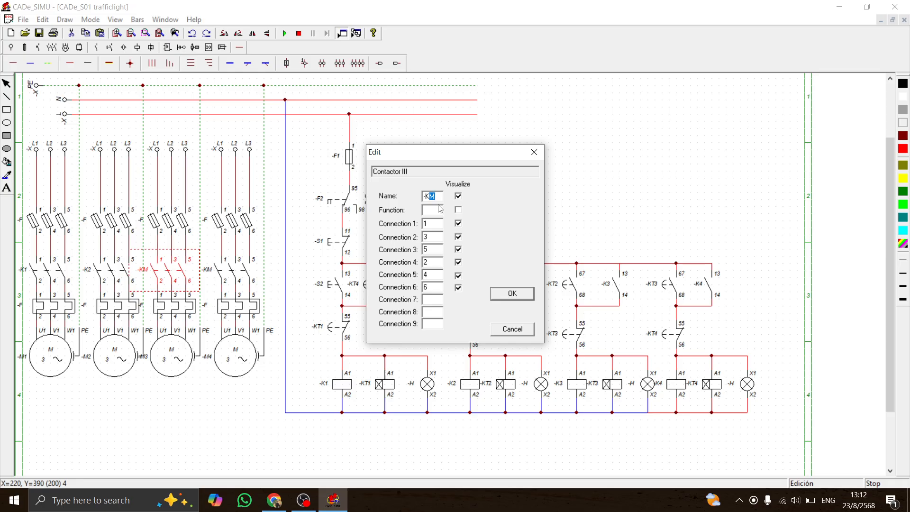
text(3)
key(Return)
click(245, 274)
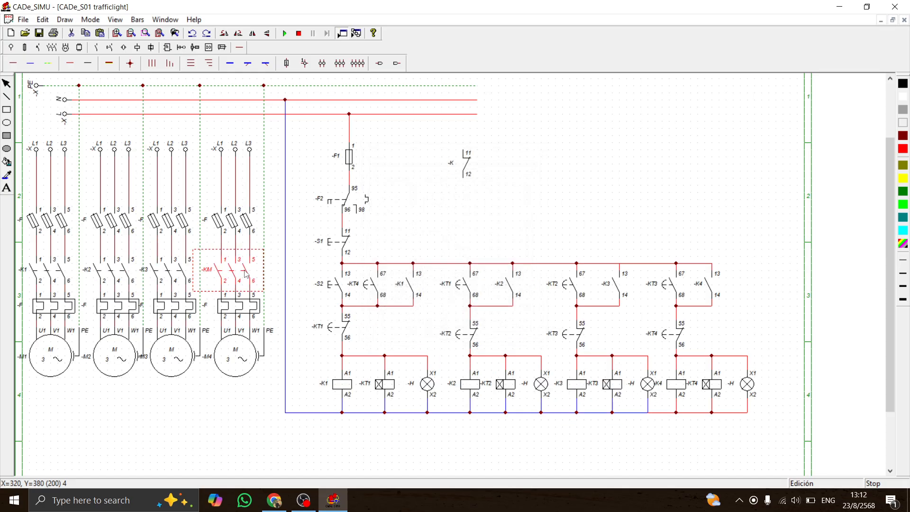
double_click(245, 274)
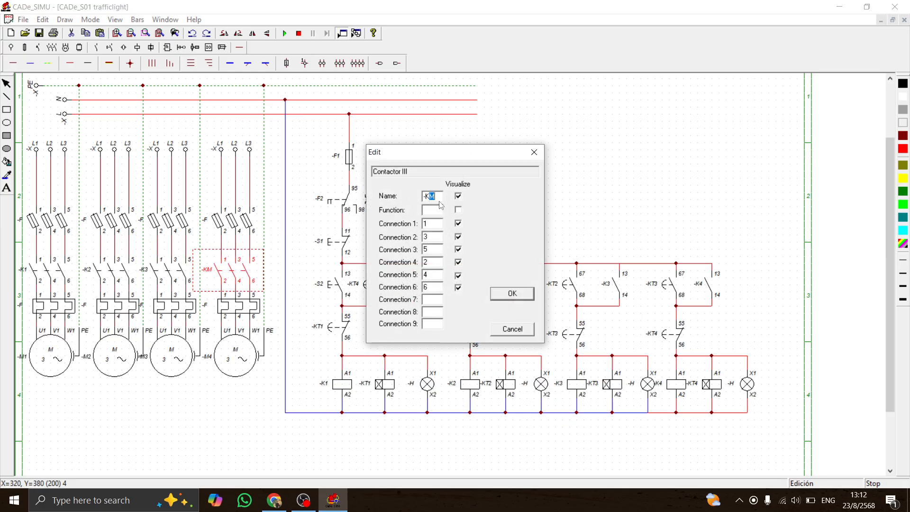
text(4)
key(Return)
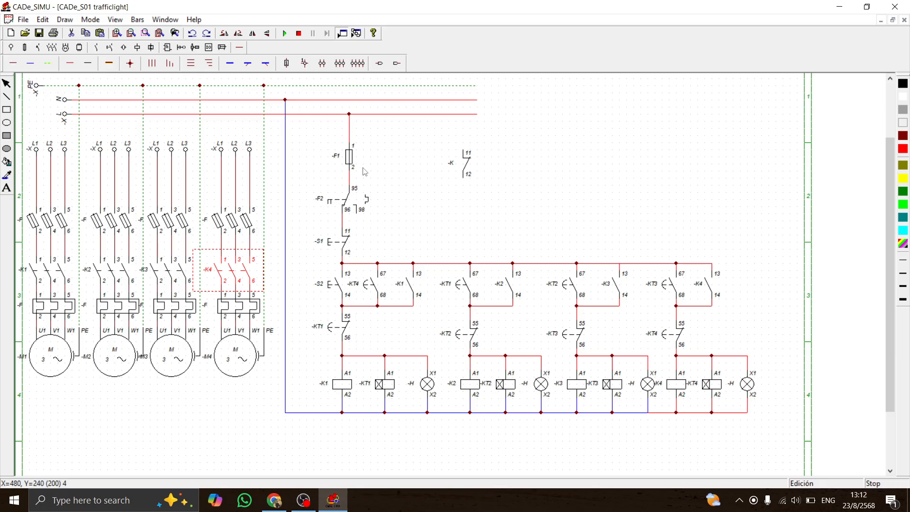
- Name the first motor's three-pole fuse disconnector -F1 and the second motor's -F2
double_click(47, 221)
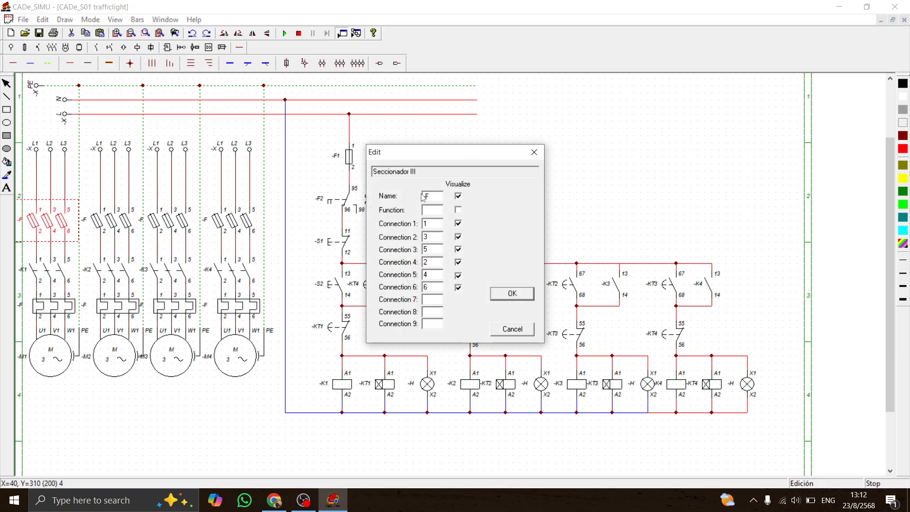
text(1)
key(Return)
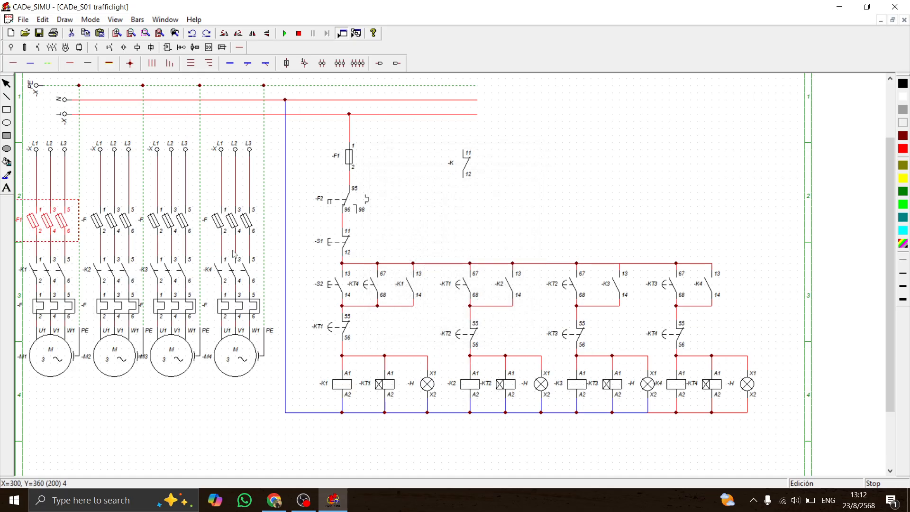
double_click(115, 222)
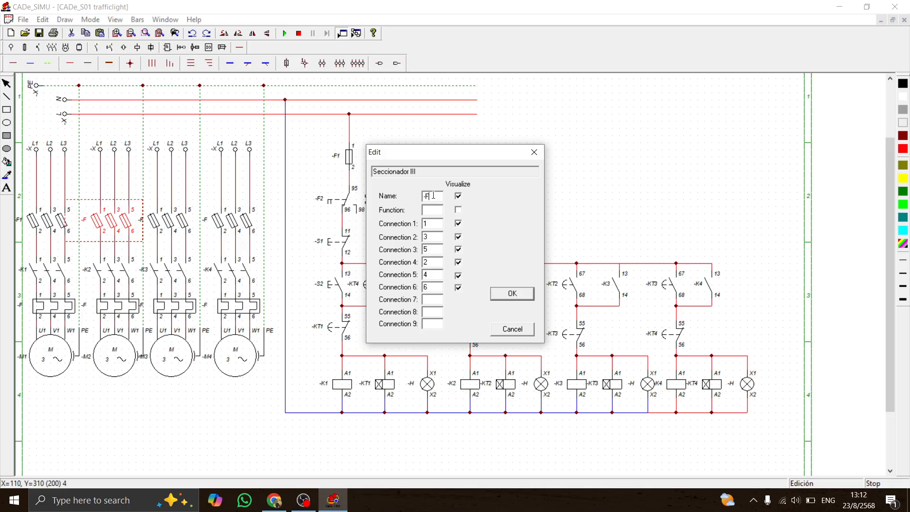
text(2)
key(Return)
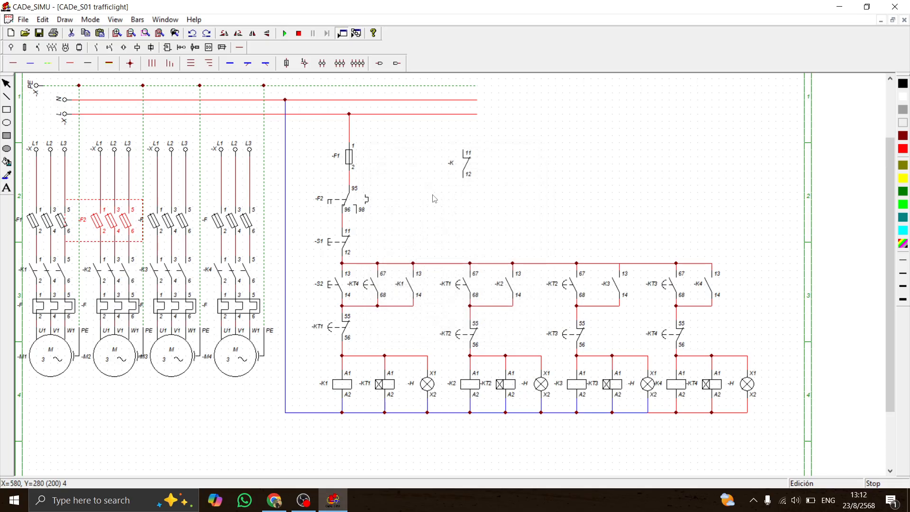
- Name the third motor's three-pole fuse disconnector -F3 and the fourth motor's -F4
double_click(158, 230)
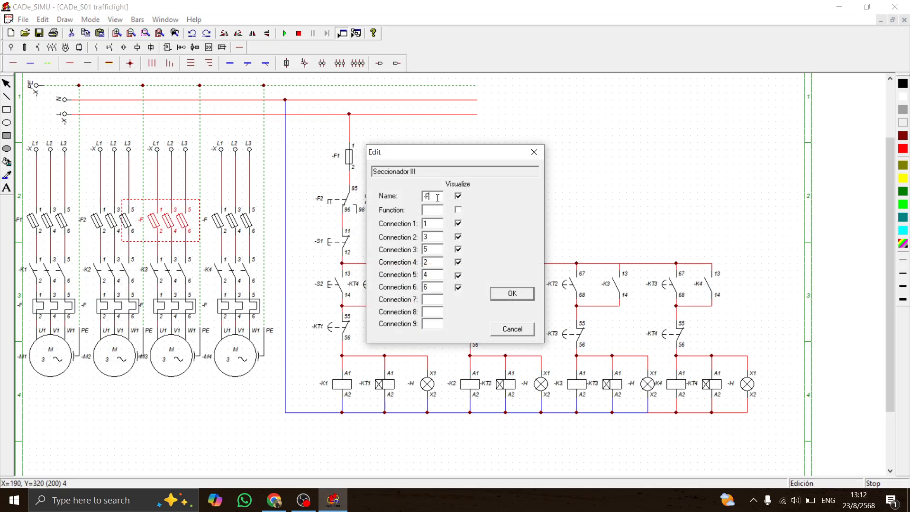
text(3)
key(Return)
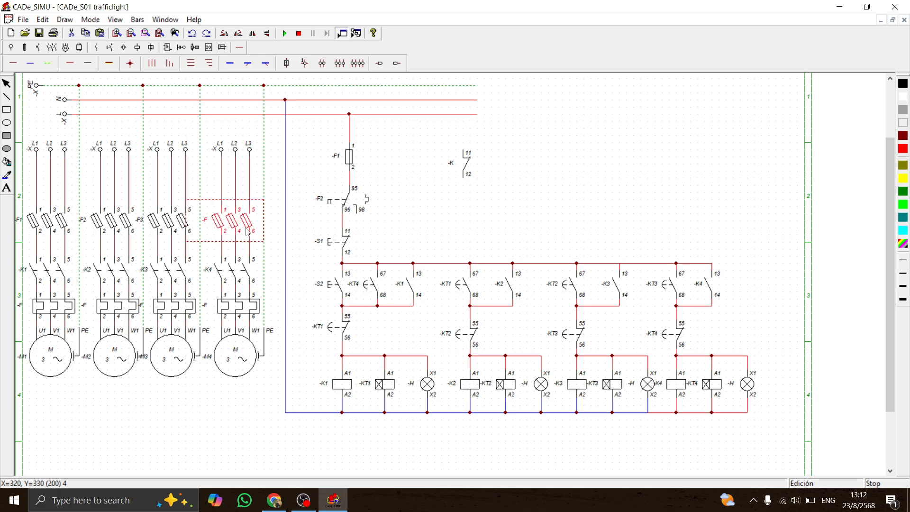
double_click(247, 230)
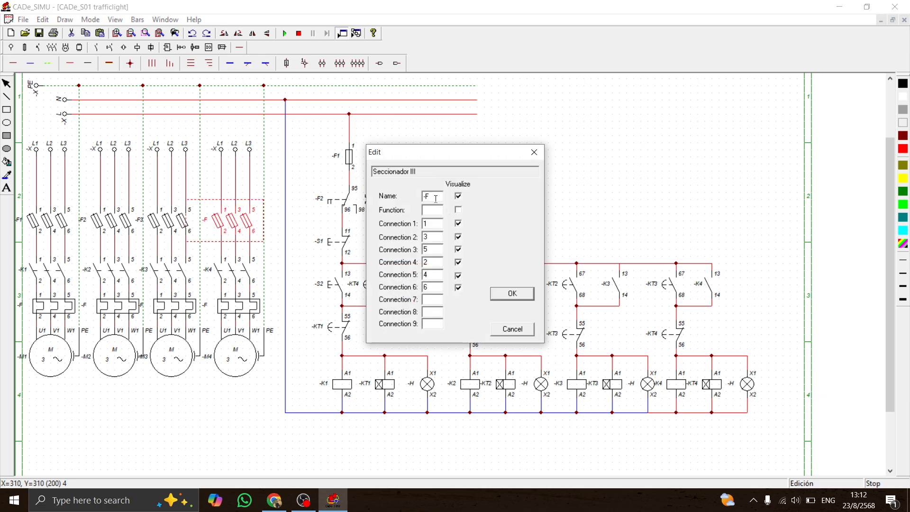
text(4)
key(Return)
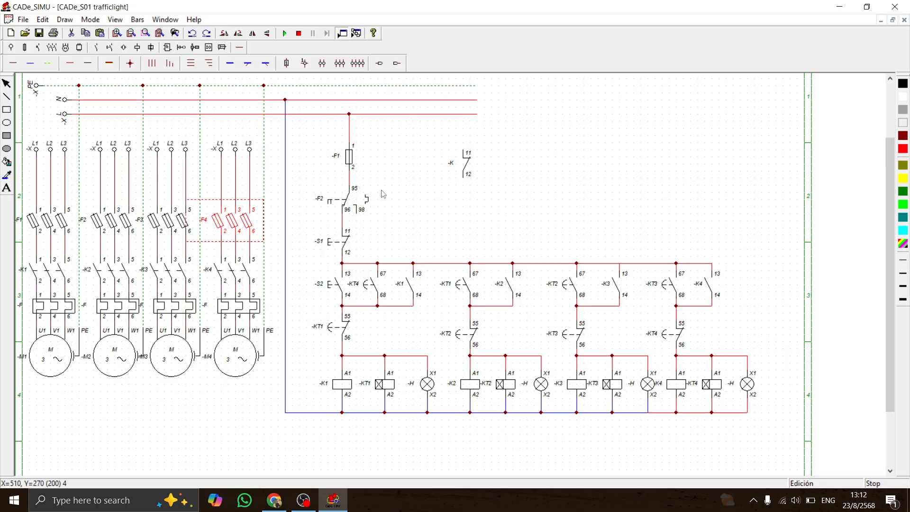
- Rename the control circuit's overload contact as -F5 and give the first motor's overload relay the same name
double_click(355, 200)
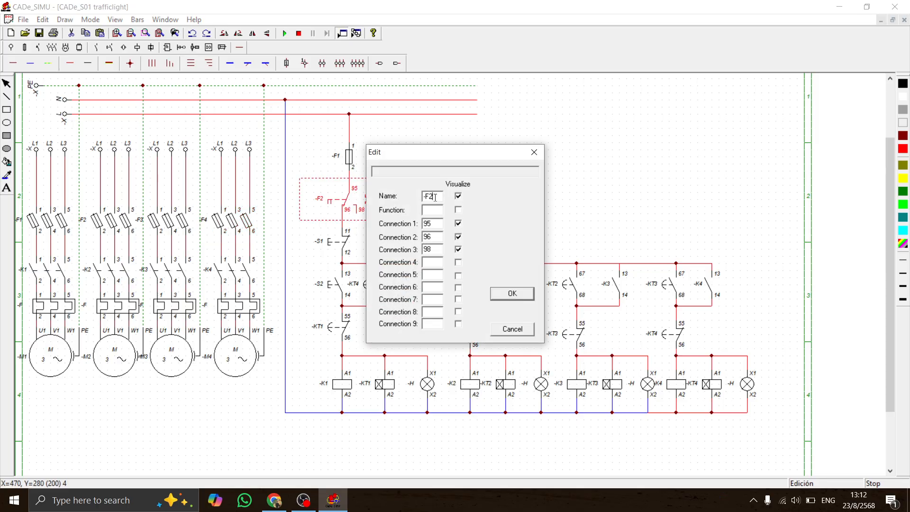
text(5)
key(Return)
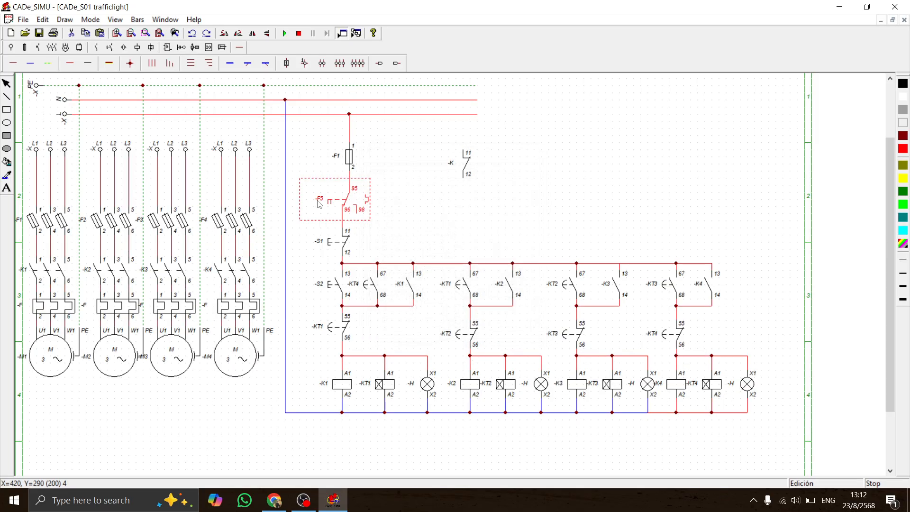
double_click(62, 305)
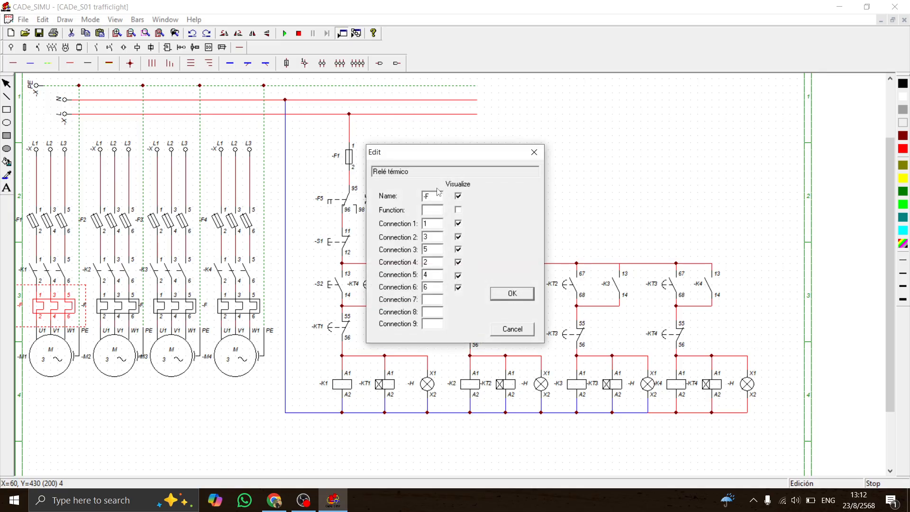
key(Return)
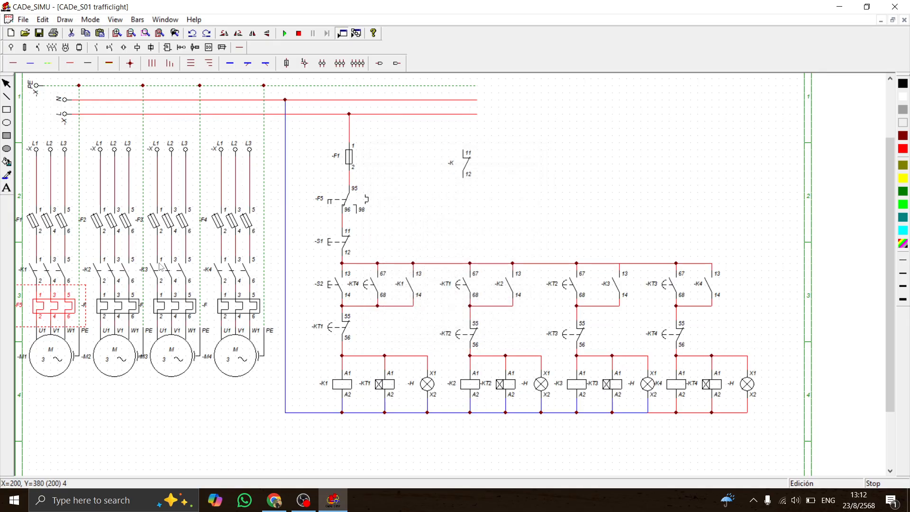
- Name the overload relays of the second, third and fourth motors -F6, -F7 and -F8
double_click(115, 305)
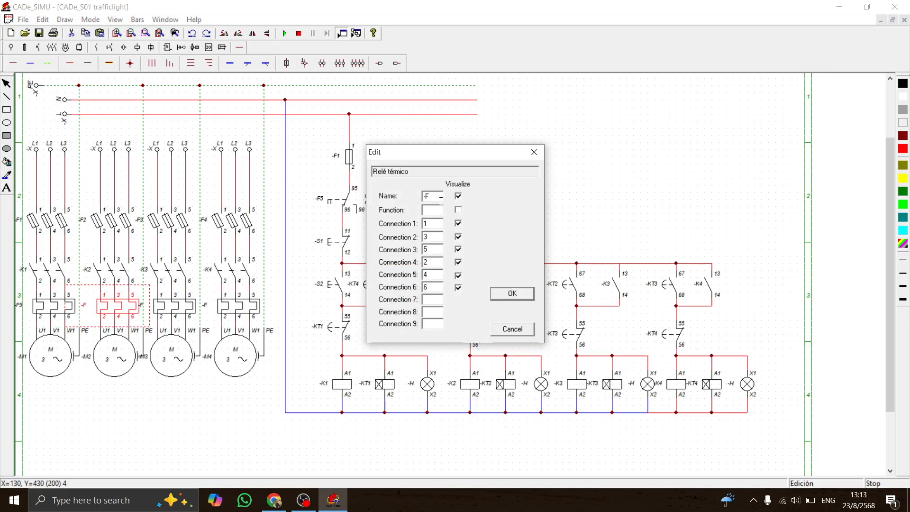
text(6)
key(Return)
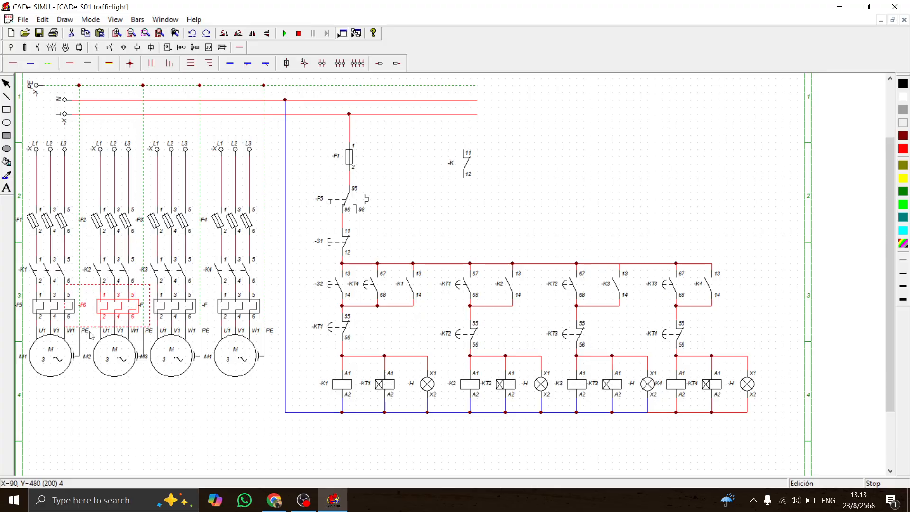
double_click(191, 305)
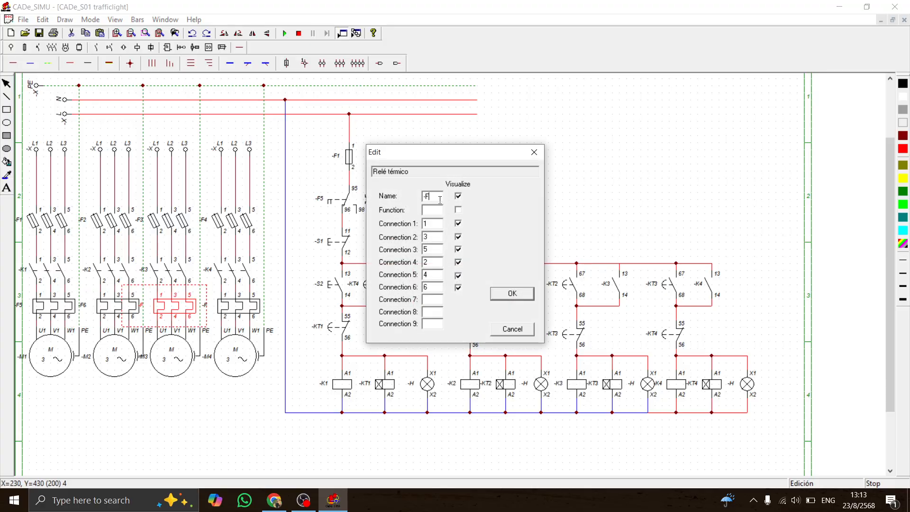
text(7)
key(Return)
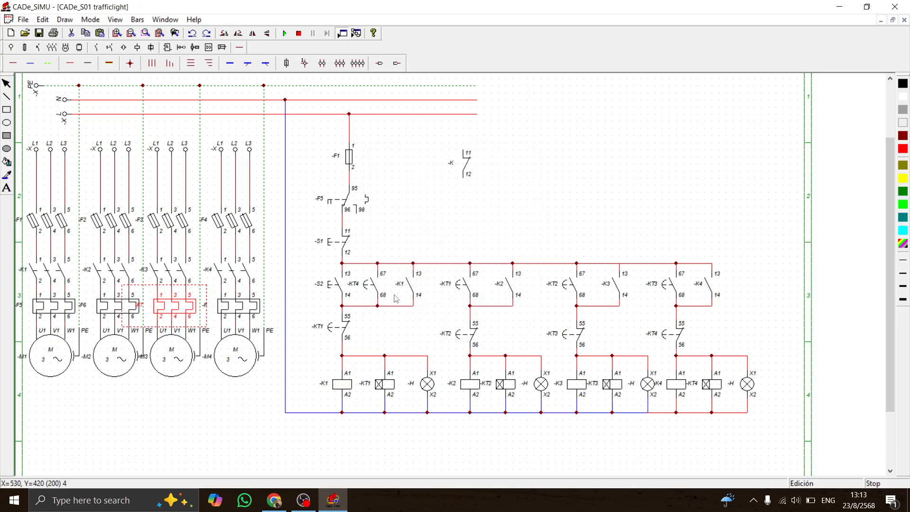
double_click(242, 304)
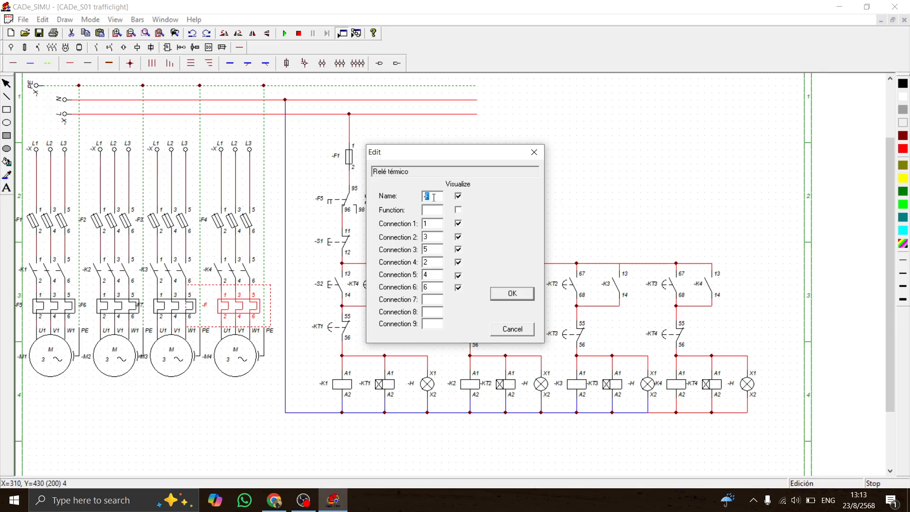
key(Return)
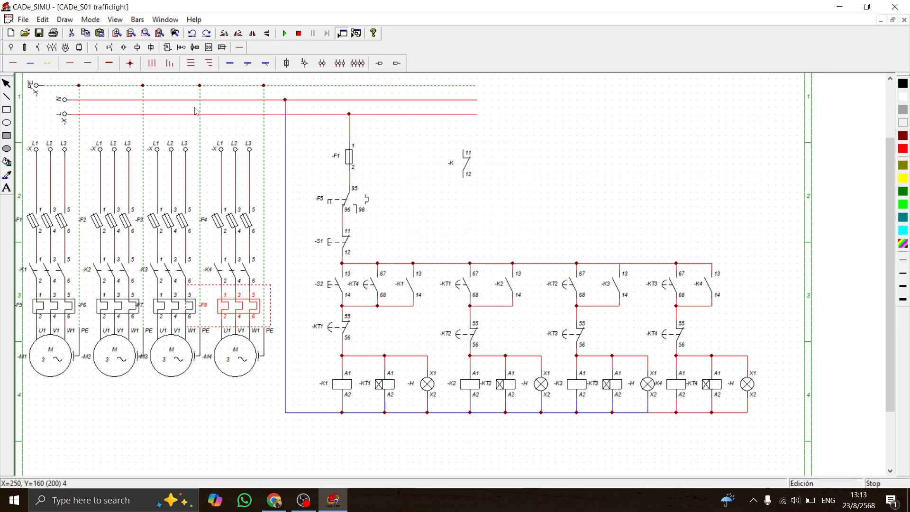
- Run the simulation, operate the control circuit's fuse -F1, and stop the simulation
click(285, 34)
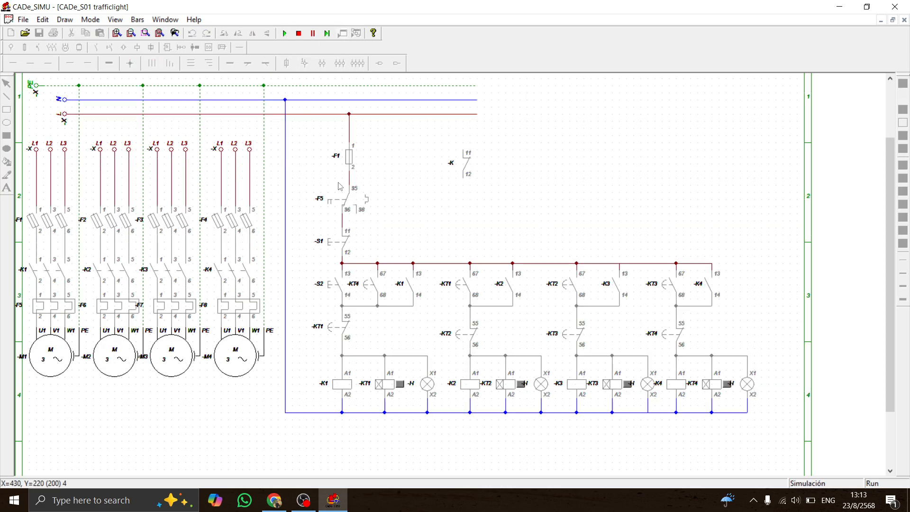
click(348, 164)
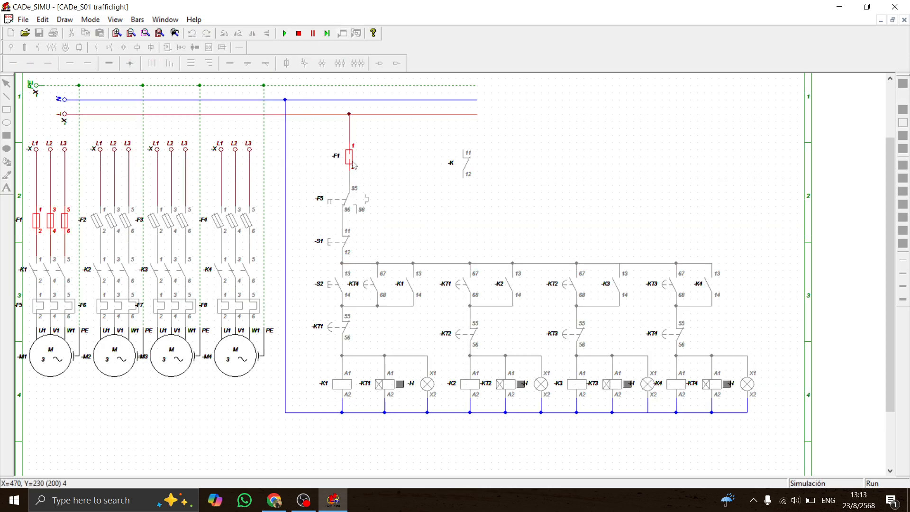
click(353, 165)
click(299, 33)
- Move the control fuse aside, place a single-pole fuse disconnector named -F1 in the gap, and briefly run the simulation
drag(360, 161, 422, 151)
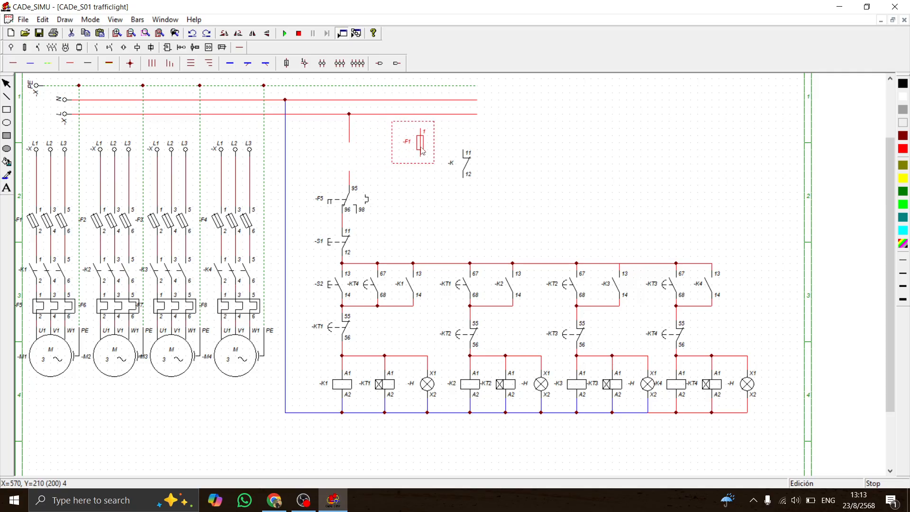
click(25, 47)
click(157, 63)
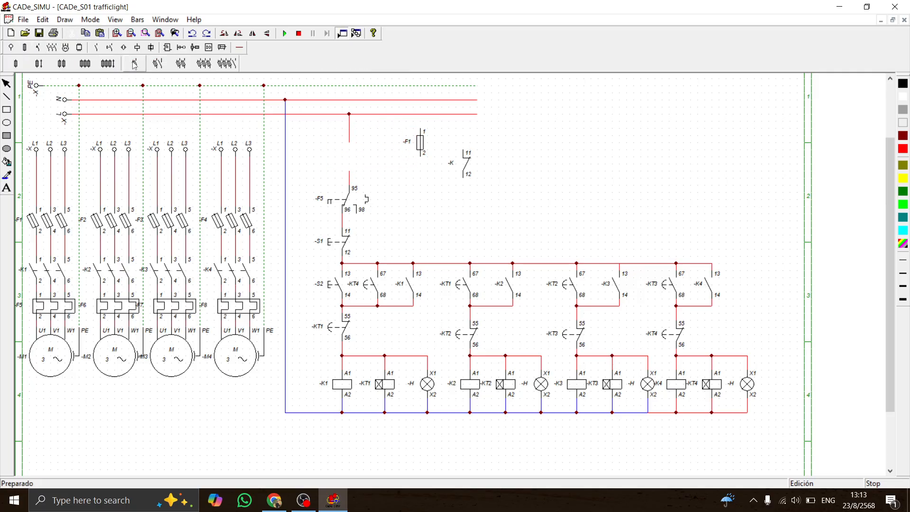
click(350, 152)
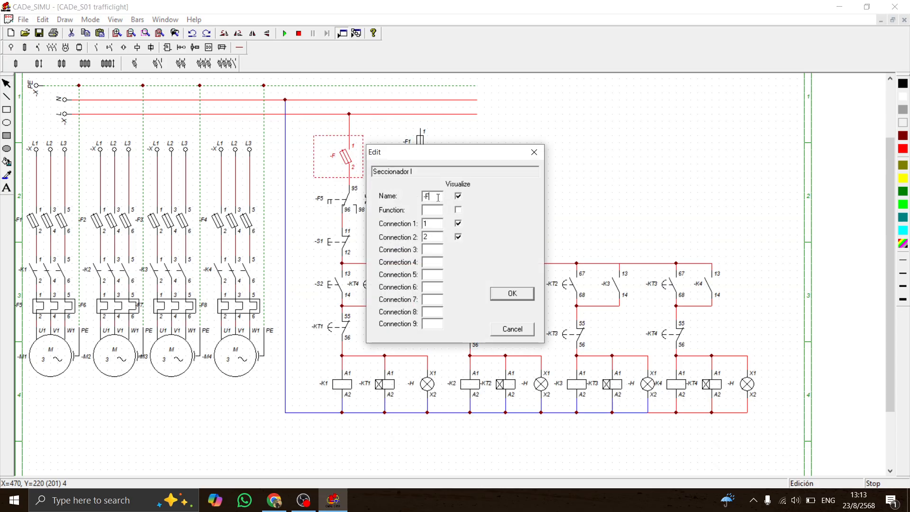
text(1)
click(502, 296)
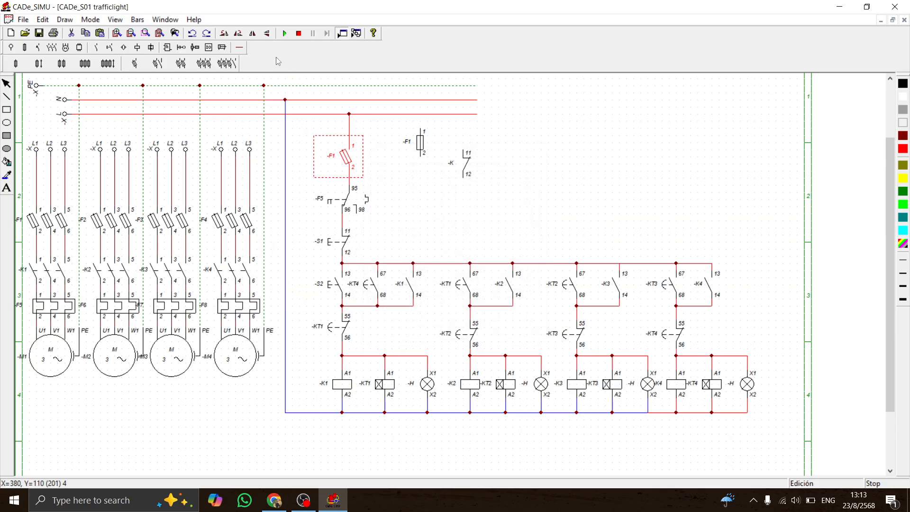
click(284, 33)
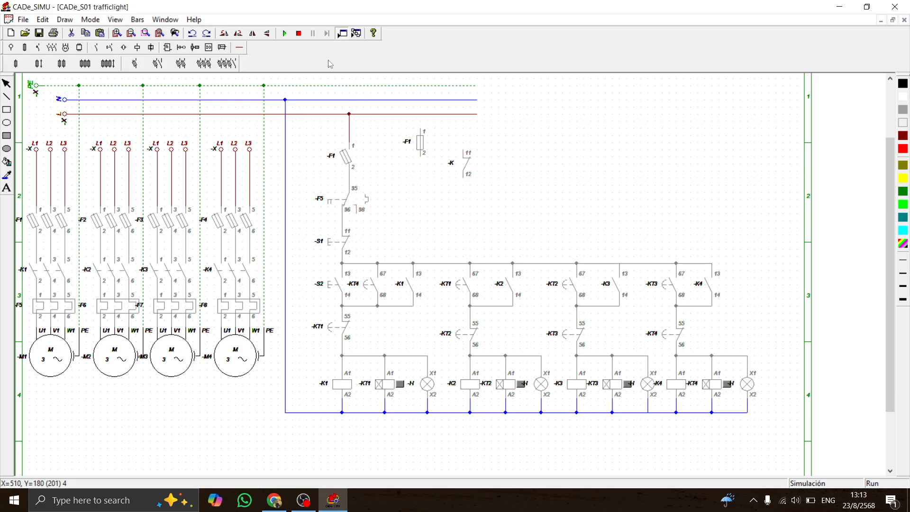
click(303, 33)
- Delete the old control fuse and the unconnected normally closed -K contact
click(413, 151)
key(Delete)
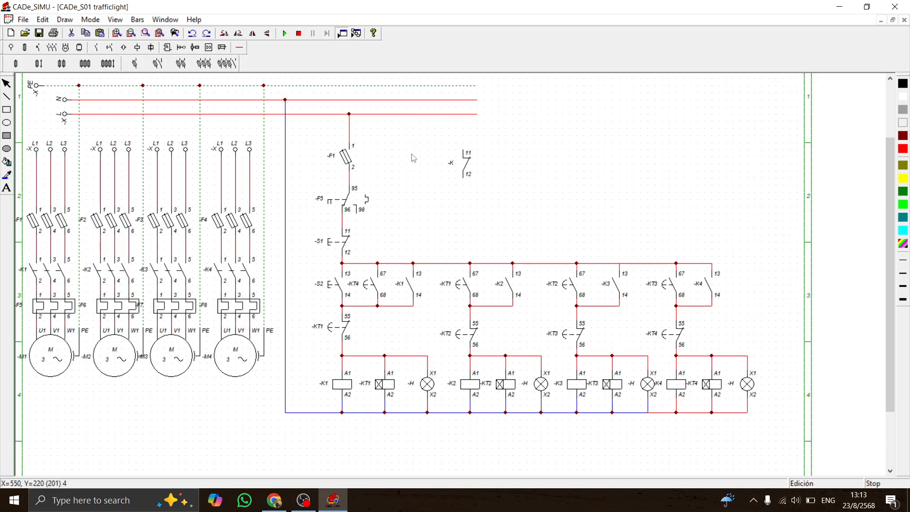
click(475, 165)
key(Delete)
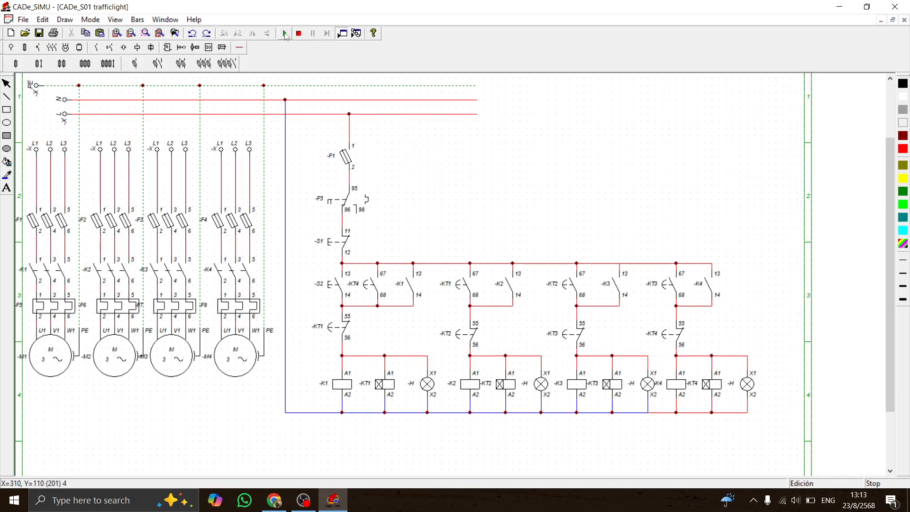
- Run the simulation, close the control circuit's fuse disconnector -F1, and stop the simulation
click(284, 33)
click(347, 156)
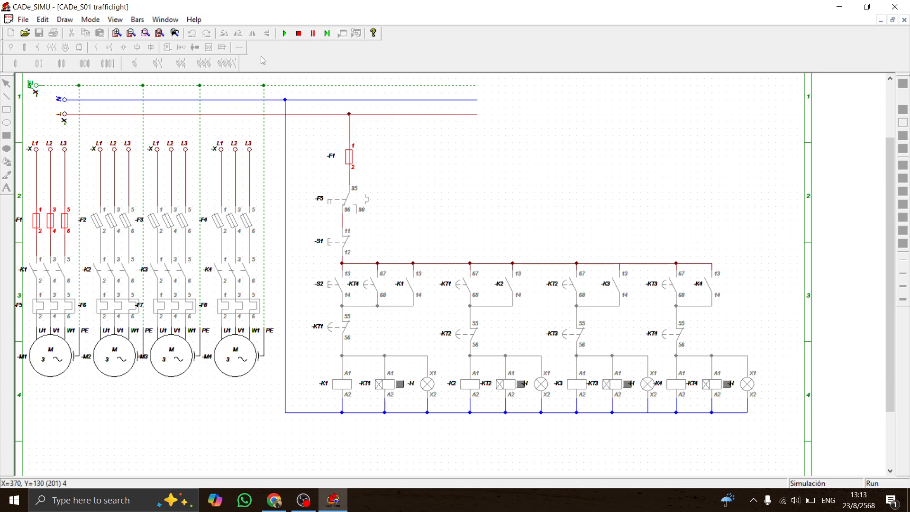
click(299, 33)
- Rename the three-pole fuse disconnectors of motors -M2, -M3 and -M4 to -F1
double_click(112, 220)
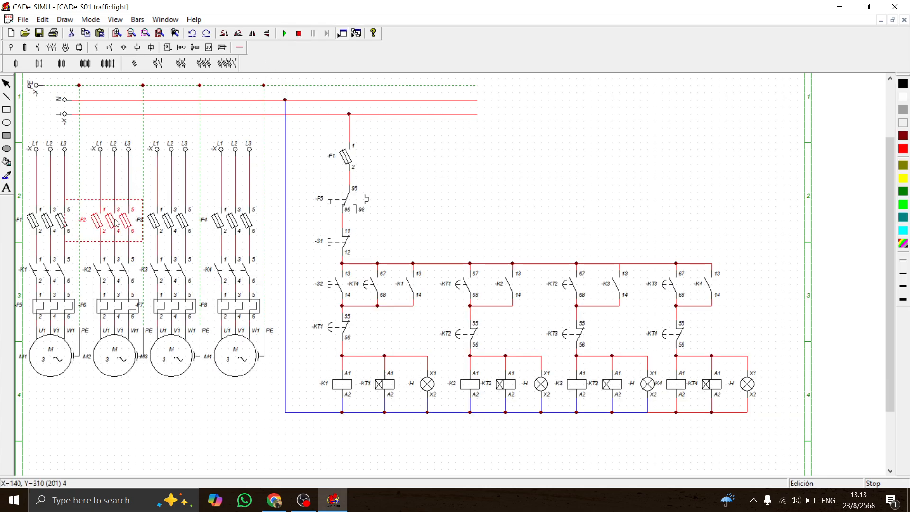
drag(428, 197, 445, 204)
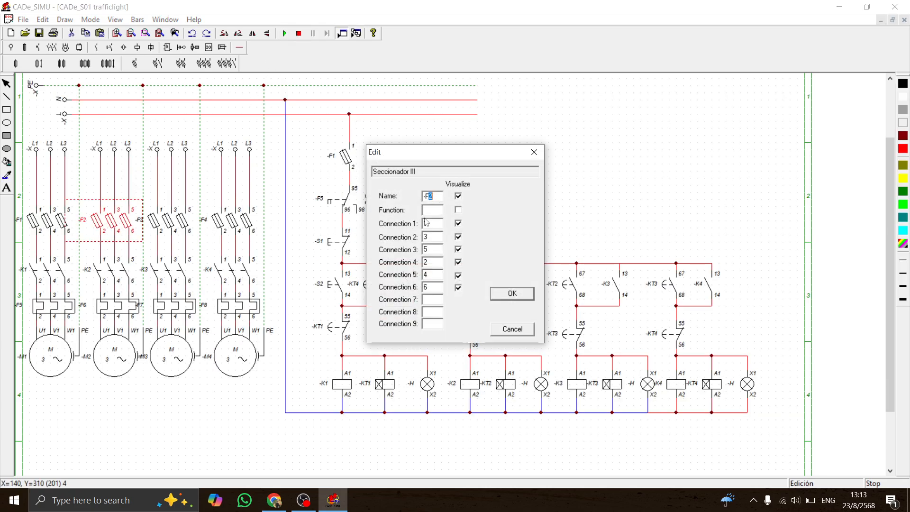
text(1)
key(Return)
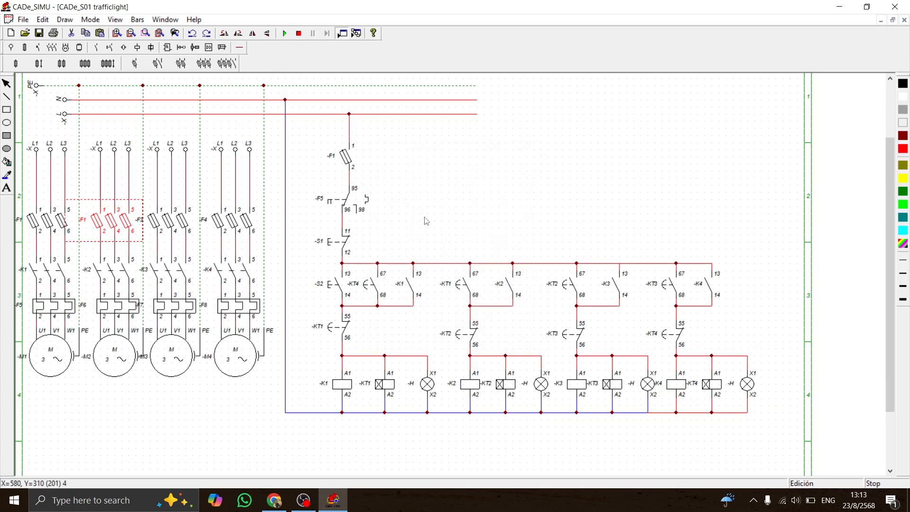
double_click(167, 220)
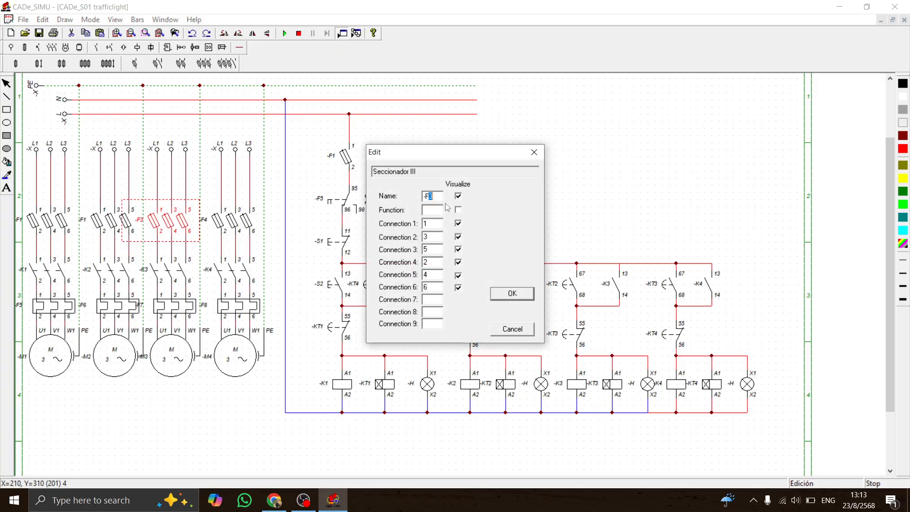
key(Return)
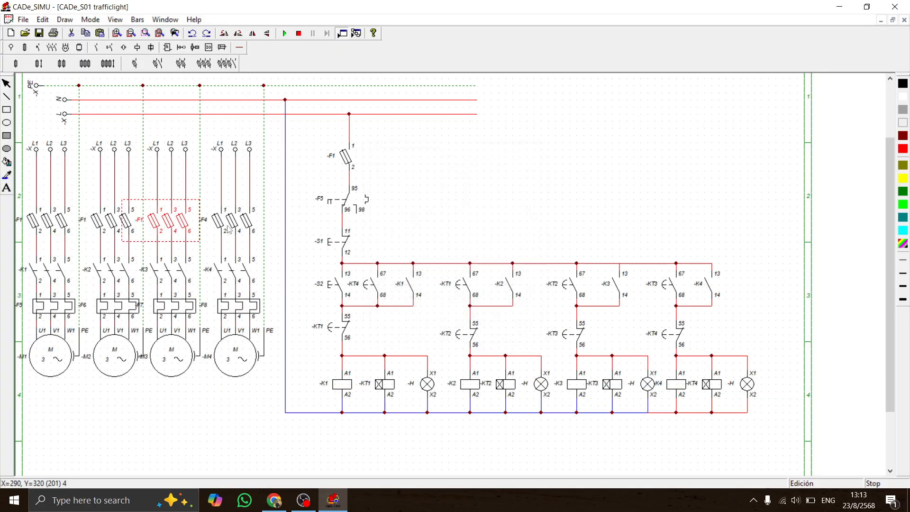
double_click(231, 223)
drag(432, 197, 427, 212)
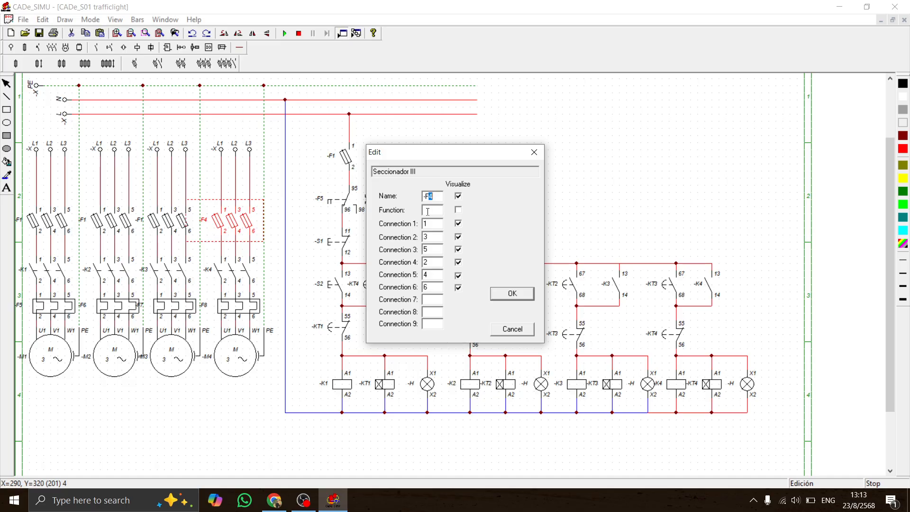
key(Return)
- Rename the overload relays of all four motors to -F2
click(110, 310)
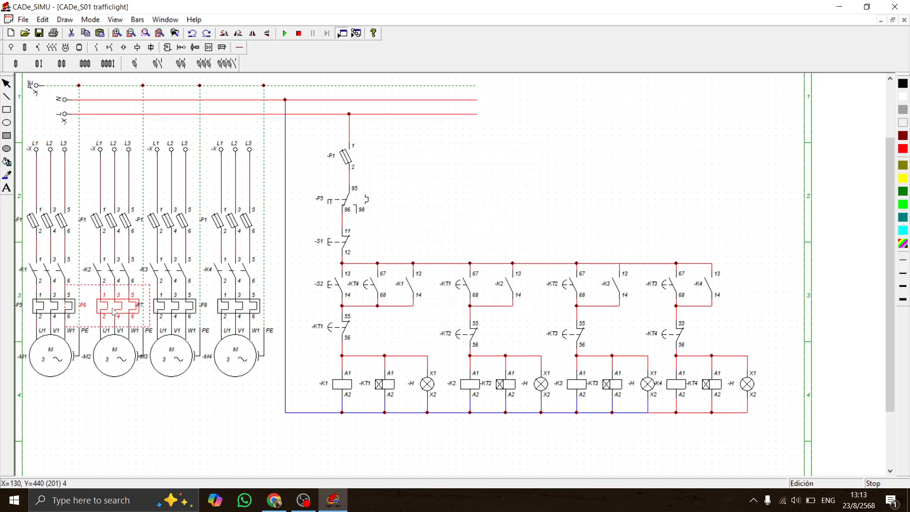
double_click(53, 305)
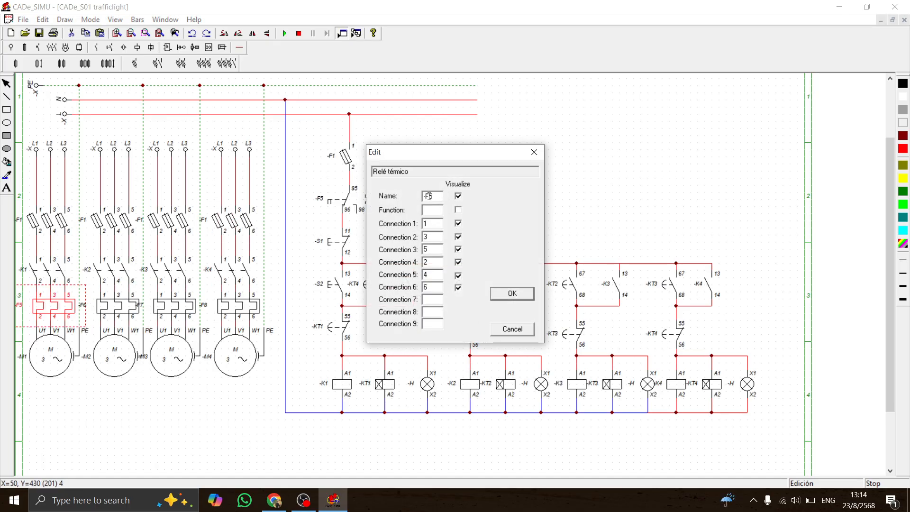
key(Return)
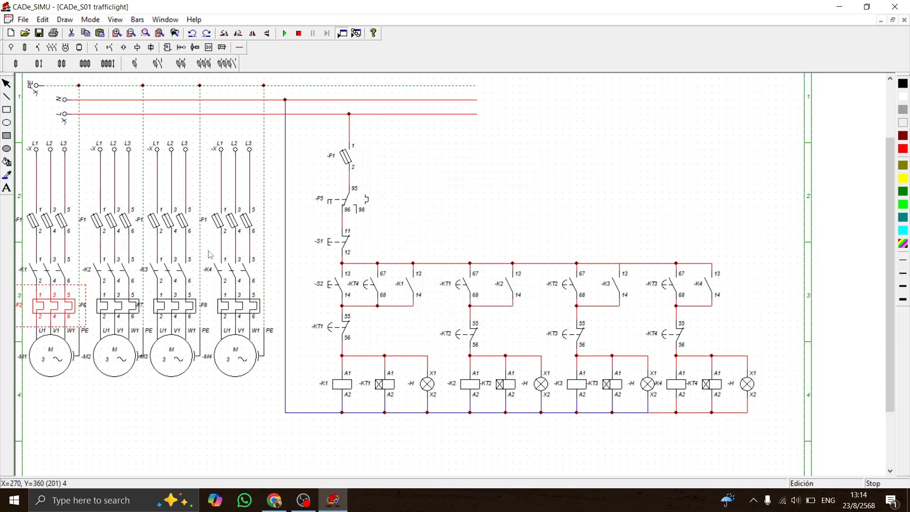
double_click(134, 313)
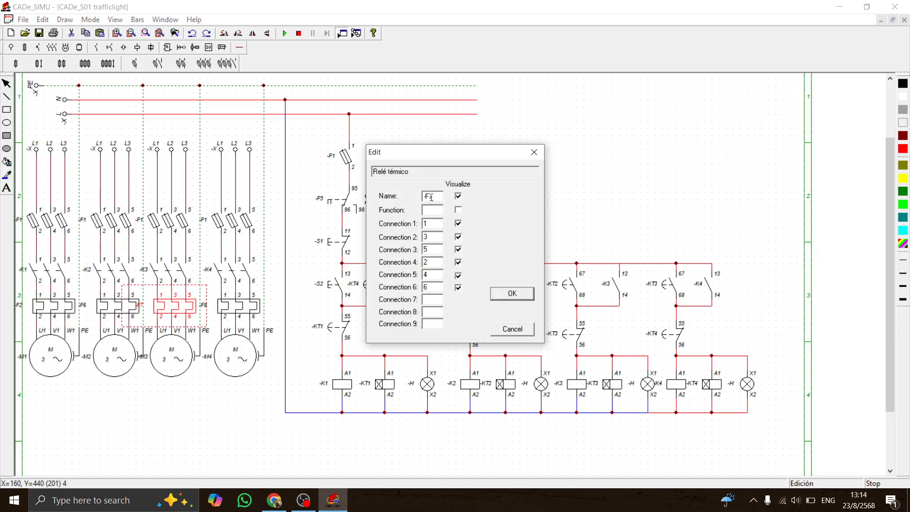
key(Return)
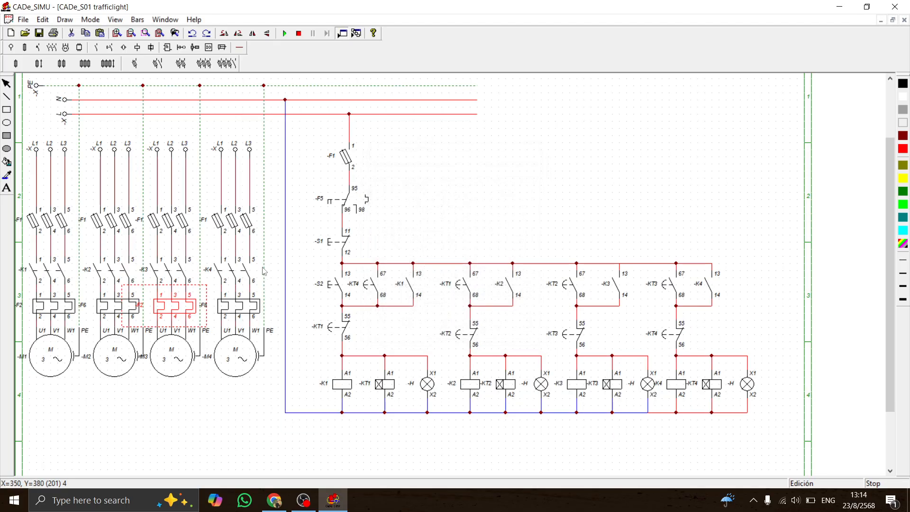
double_click(100, 305)
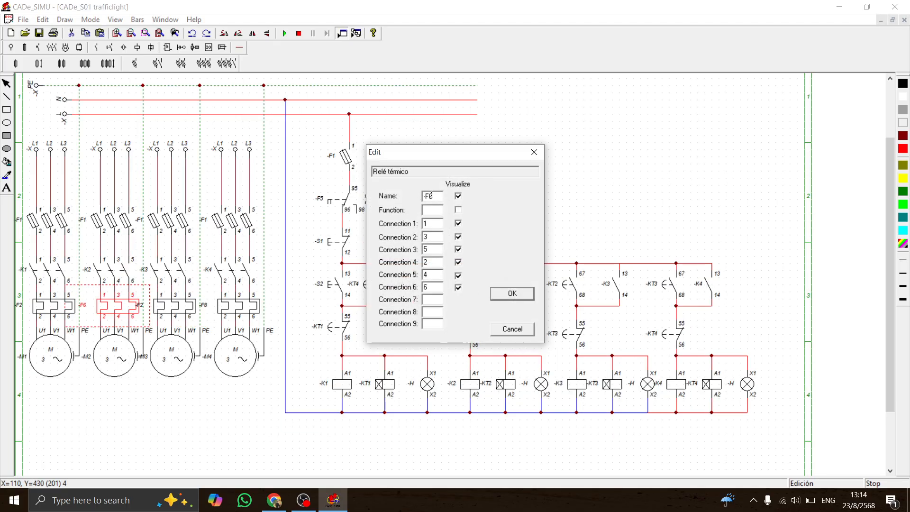
key(Return)
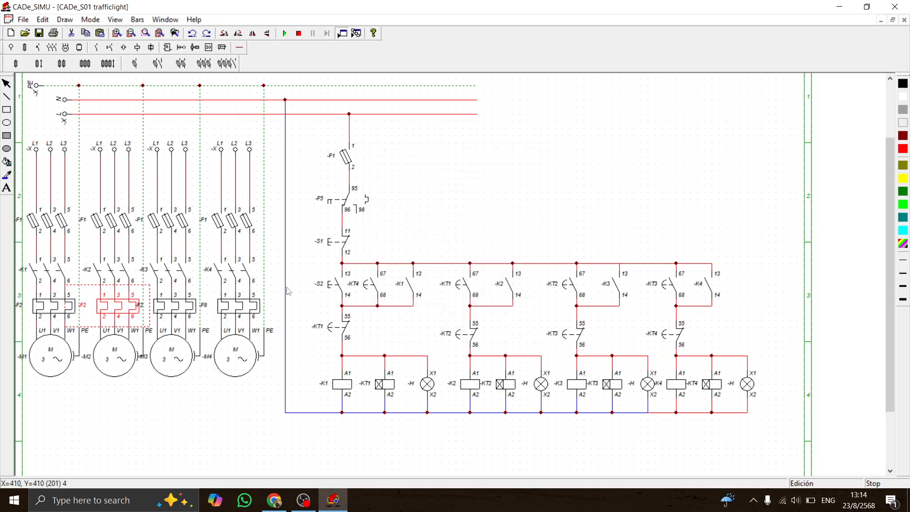
double_click(242, 305)
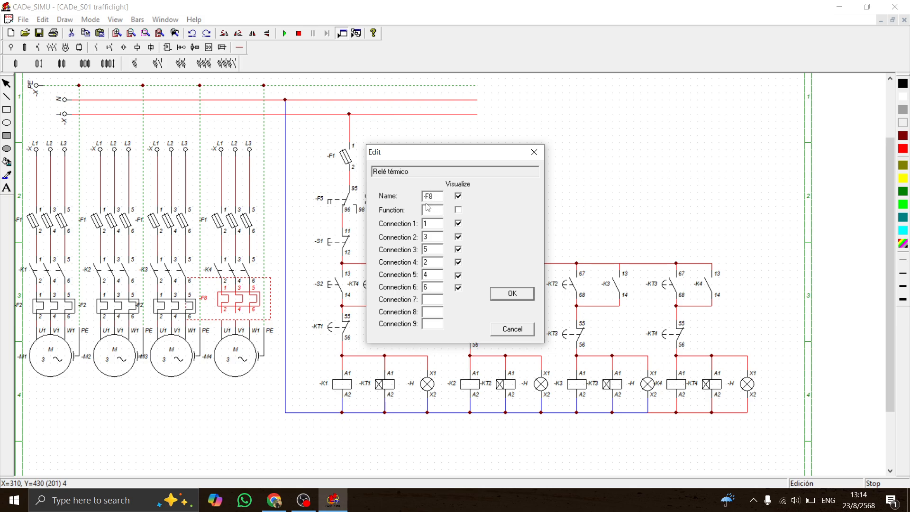
text(2)
click(511, 293)
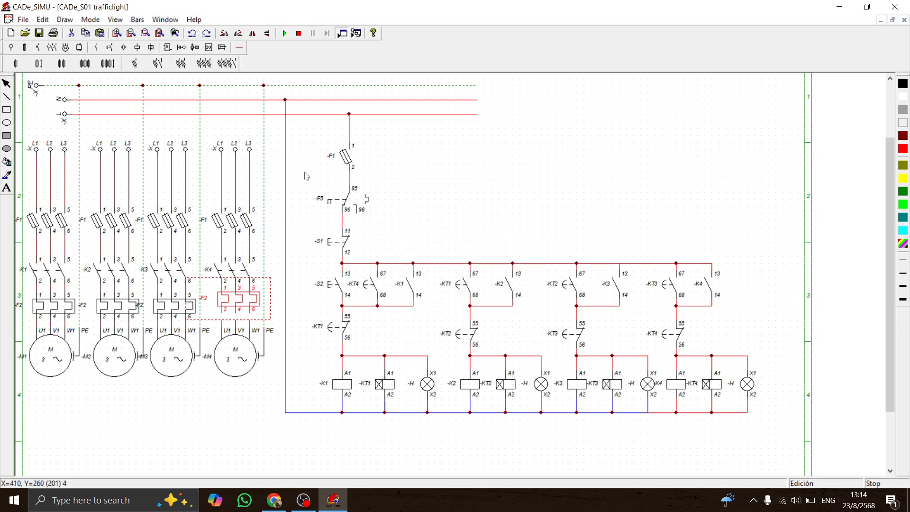
- Run the simulation, close fuse disconnector -F1, start the motor sequence with -S2, and stop the simulation after observing the cycle
click(285, 33)
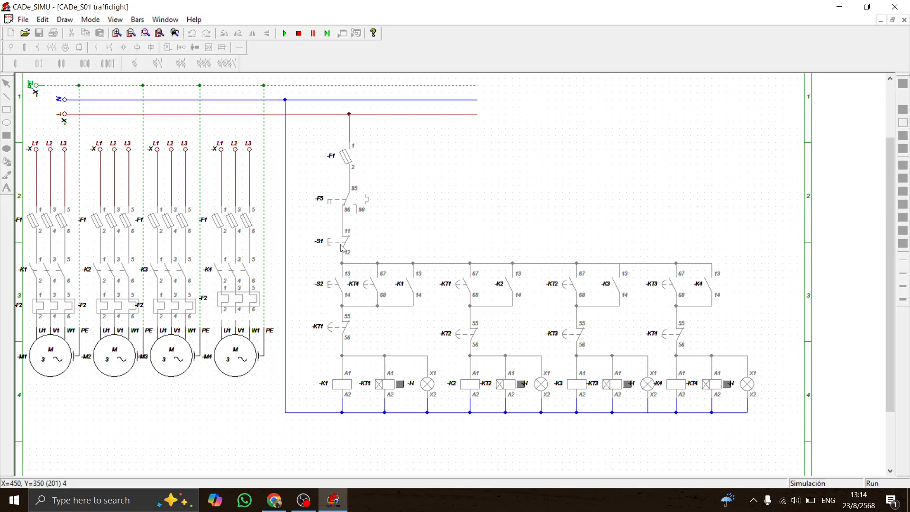
click(351, 157)
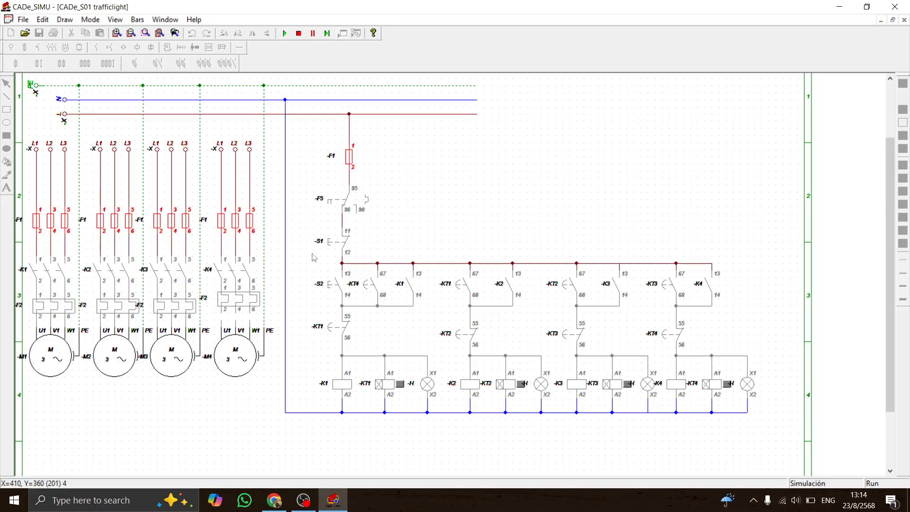
click(341, 289)
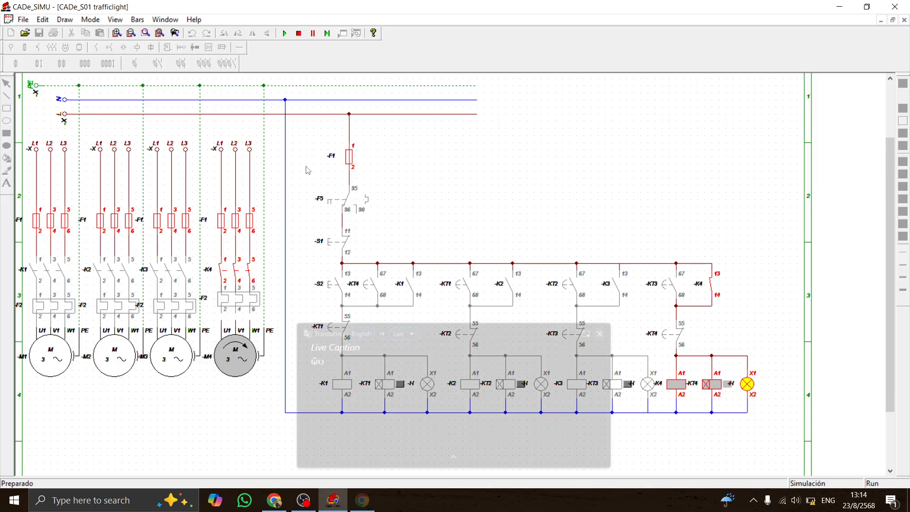
click(606, 332)
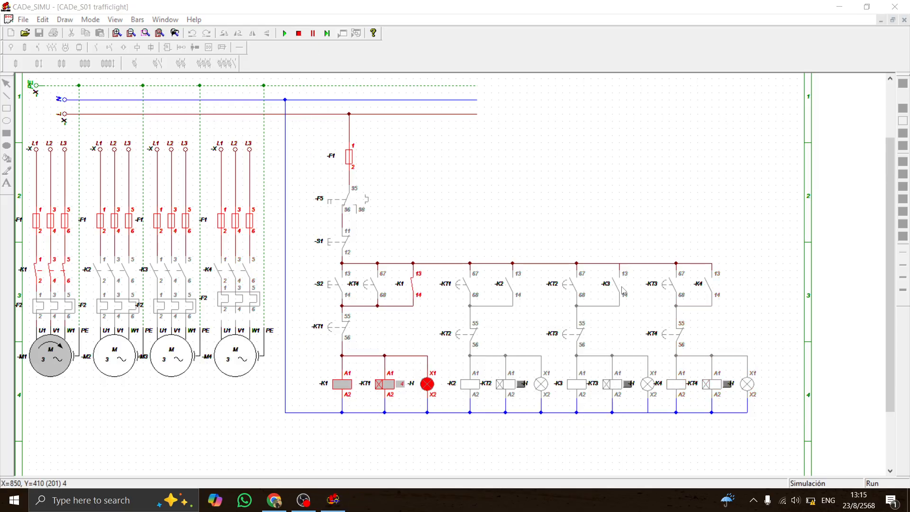
click(298, 34)
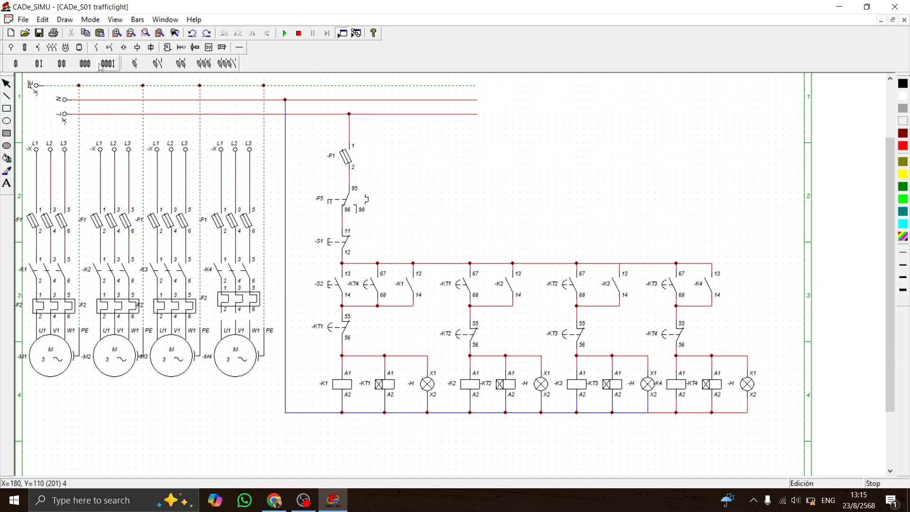
- Duplicate the -H indicator lamp of the -K4 branch and place the copy beyond it at the end of the control circuit
click(429, 391)
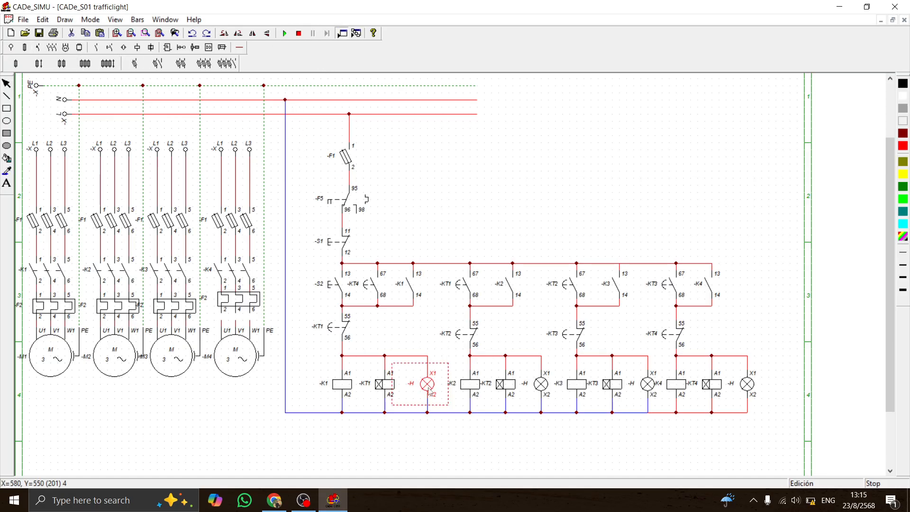
click(753, 391)
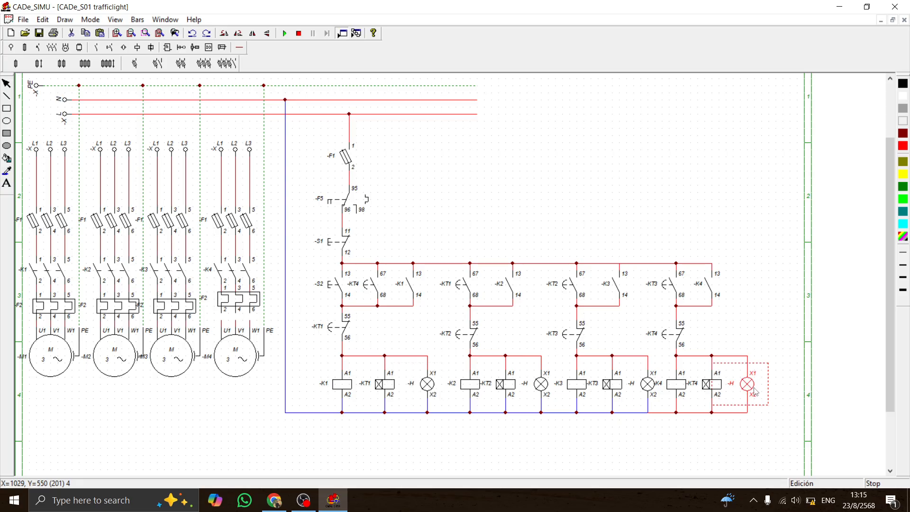
key(ctrl+v)
drag(59, 104, 778, 396)
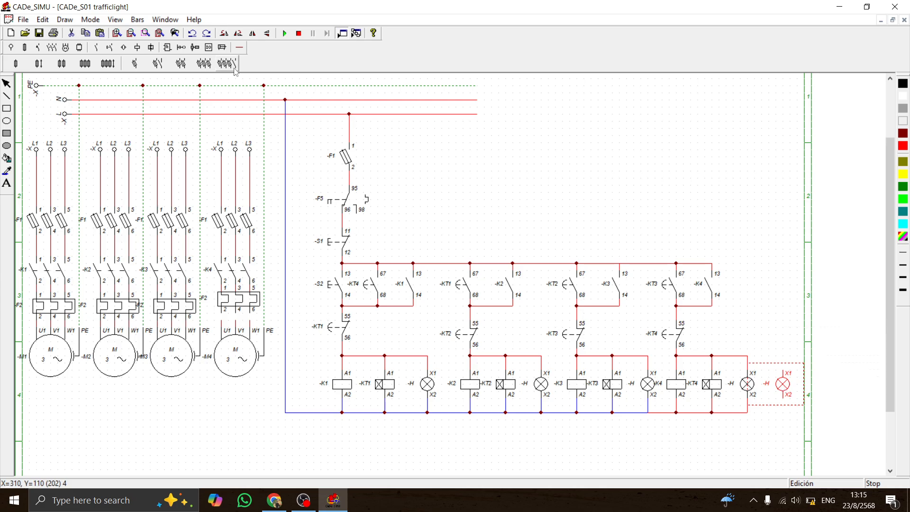
- Wire terminal 98 of overload contact -F5 to the new lamp's X1, and connect its X2 to the common neutral line
click(240, 47)
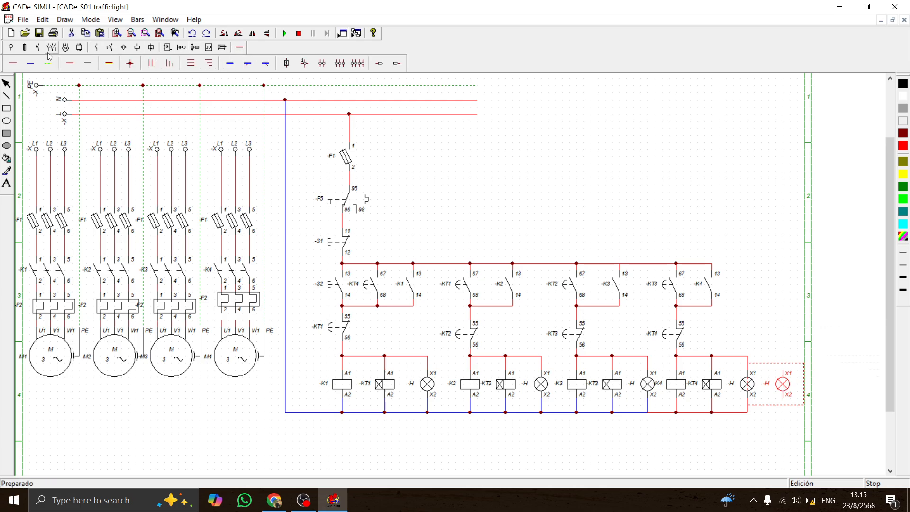
click(69, 65)
click(615, 271)
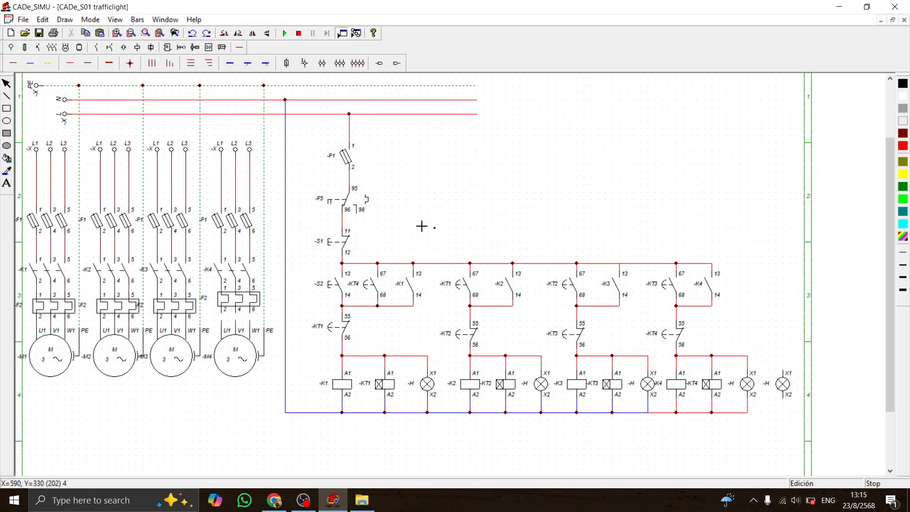
mouse_move(356, 216)
mouse_down()
mouse_move(782, 245)
mouse_move(782, 214)
mouse_move(796, 286)
mouse_move(785, 374)
mouse_up()
drag(748, 412, 787, 400)
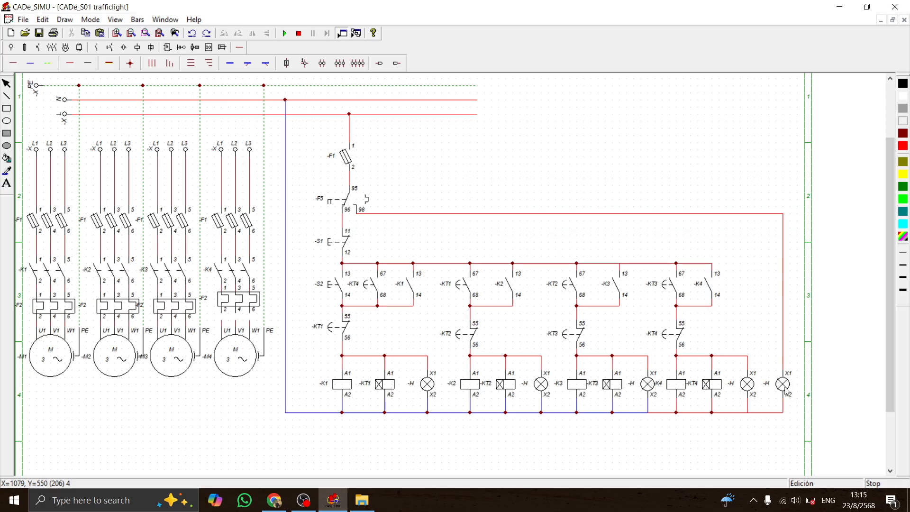
- Set the new overload indicator lamp's color to Gray
double_click(784, 385)
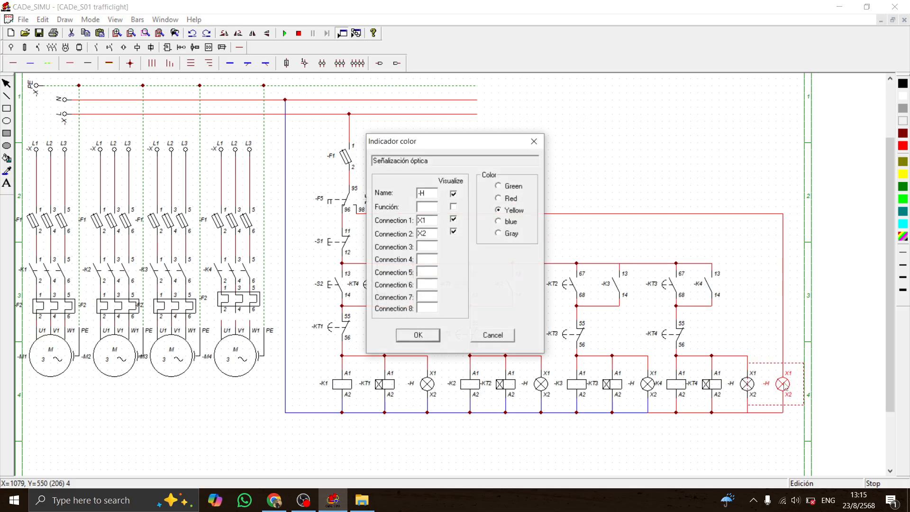
click(498, 221)
click(498, 233)
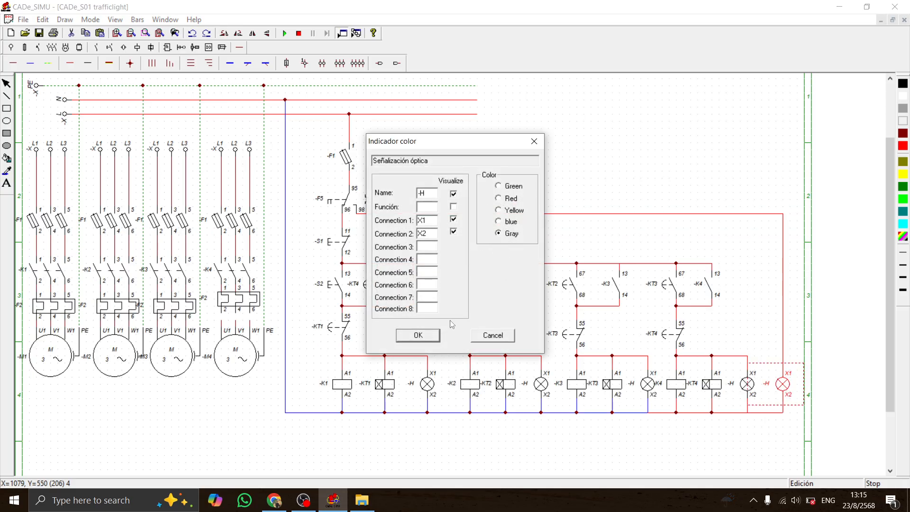
click(426, 333)
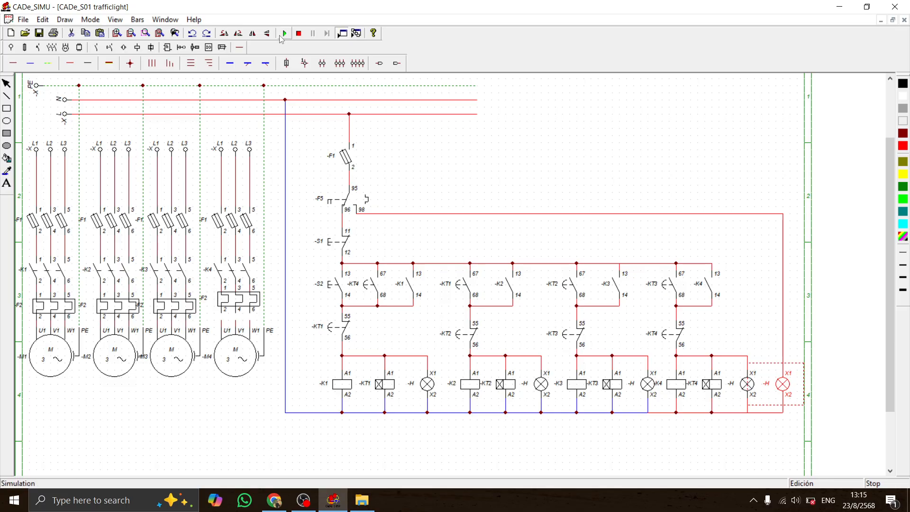
- Run the simulation, close -F1, start the sequence with -S2, operate motor -M3's overload relay, and stop the simulation
click(283, 34)
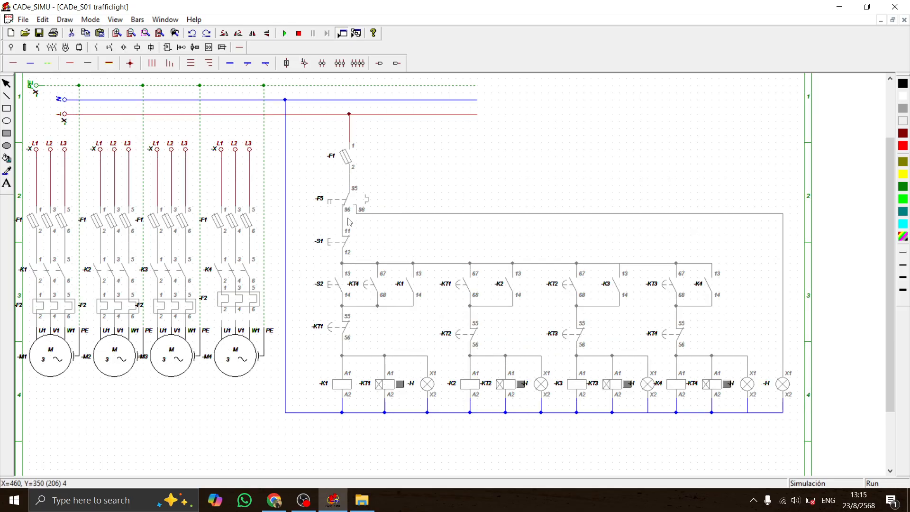
click(349, 161)
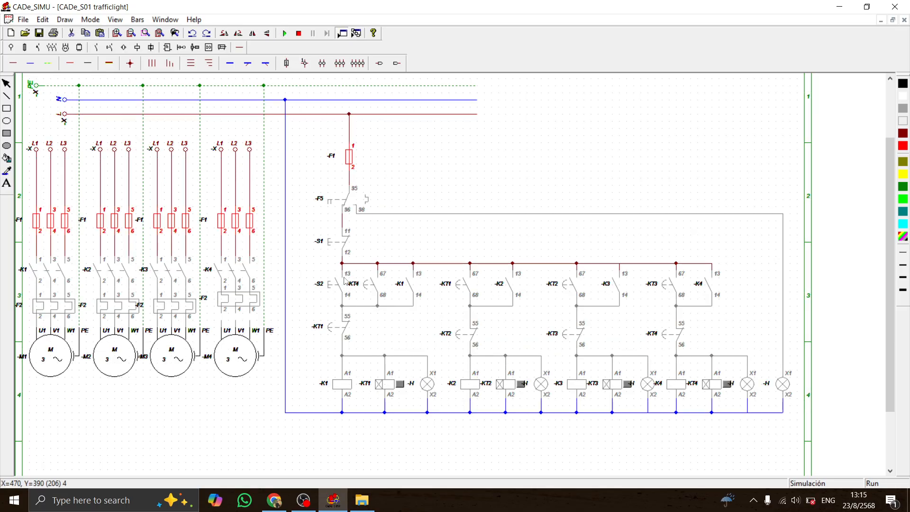
click(340, 285)
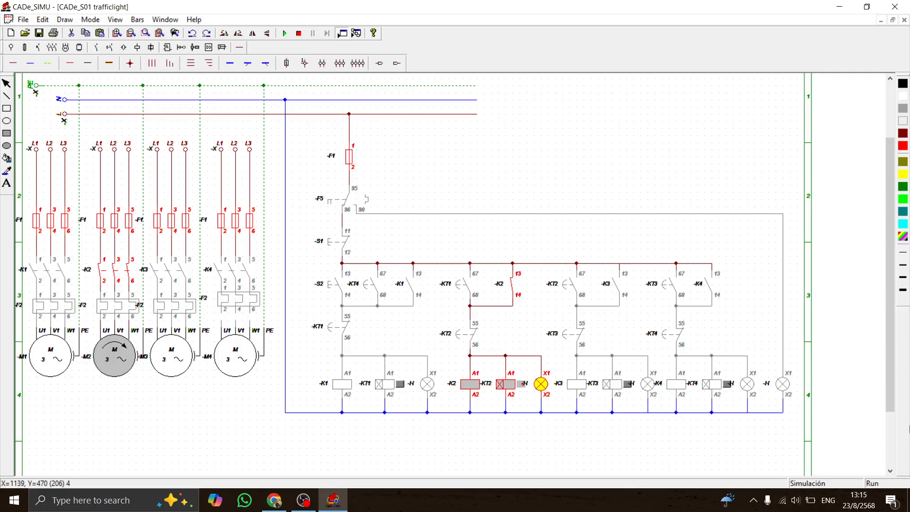
click(177, 309)
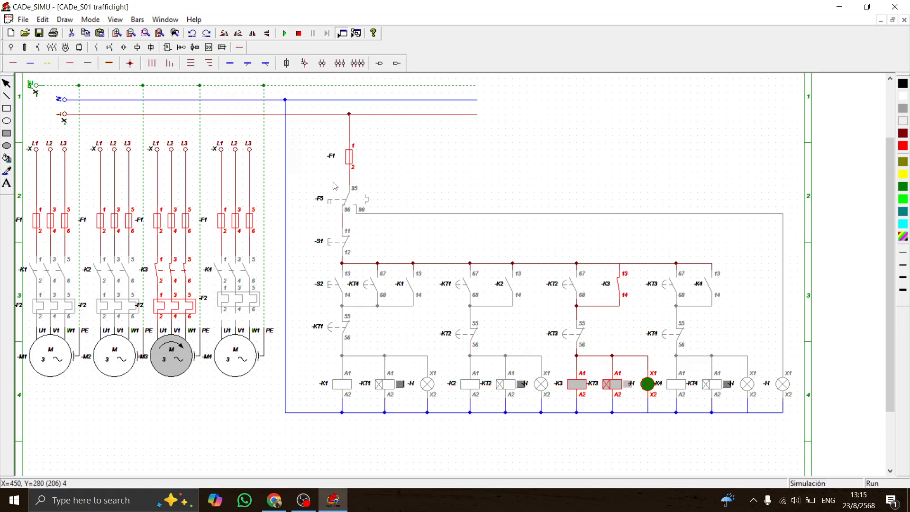
click(299, 34)
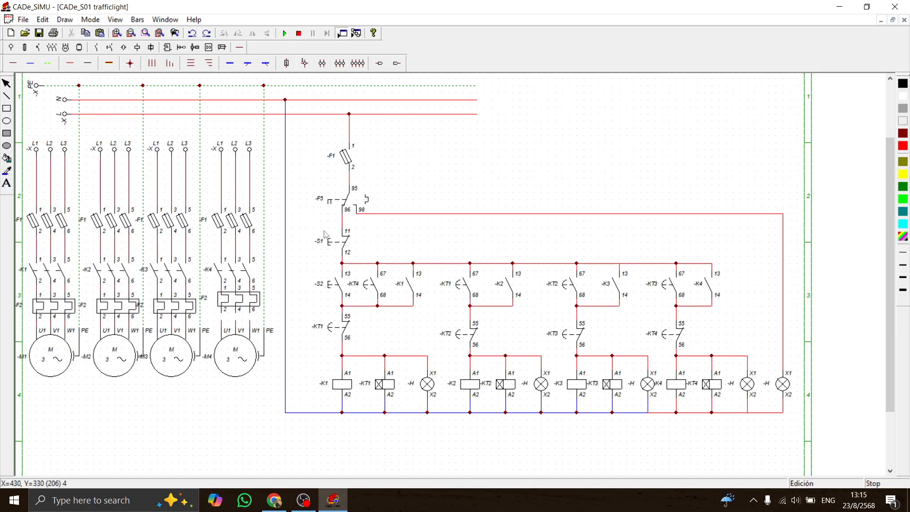
- Rename the control circuit's overload contact with terminals 95, 96 and 98 as -F2
double_click(350, 200)
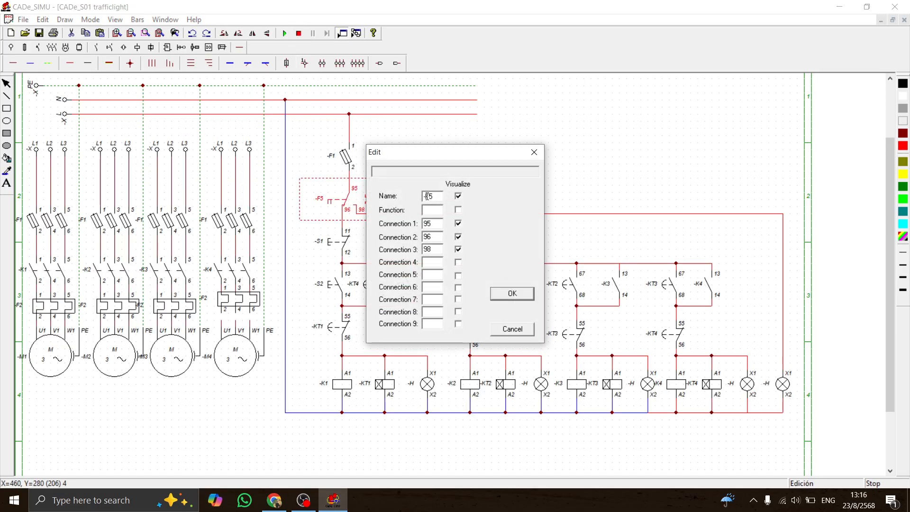
text(2)
key(Return)
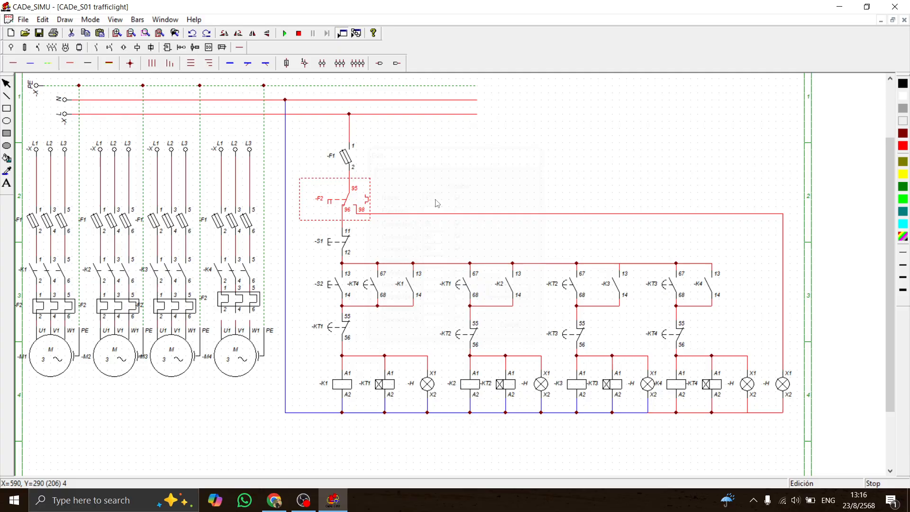
- Run the simulation, close -F1, start the sequence with -S2, and trip and reset motor -M1's overload relay while motor -M4 is running
click(286, 33)
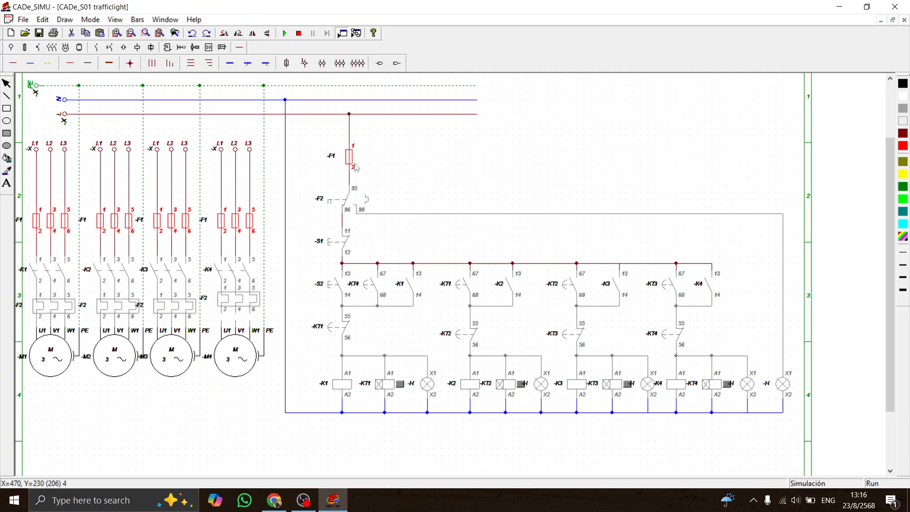
click(335, 297)
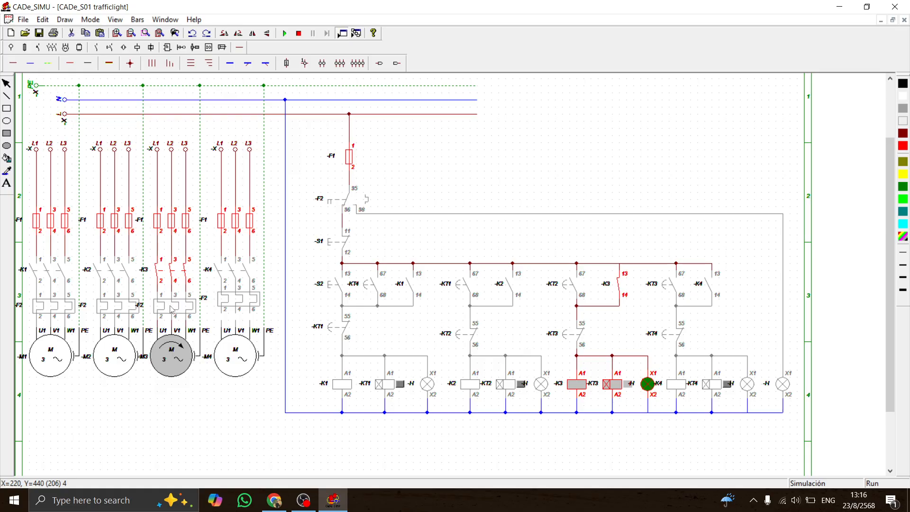
scroll(630, 375, up, 1)
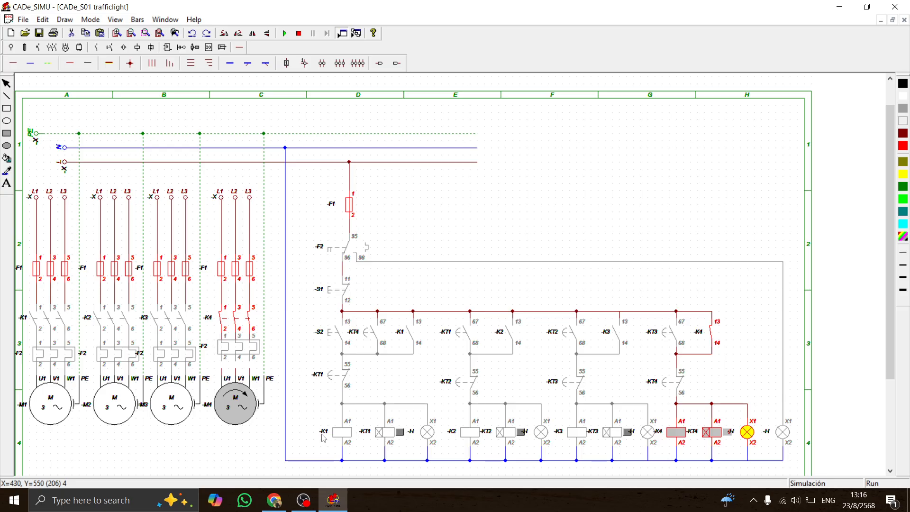
click(55, 358)
click(55, 357)
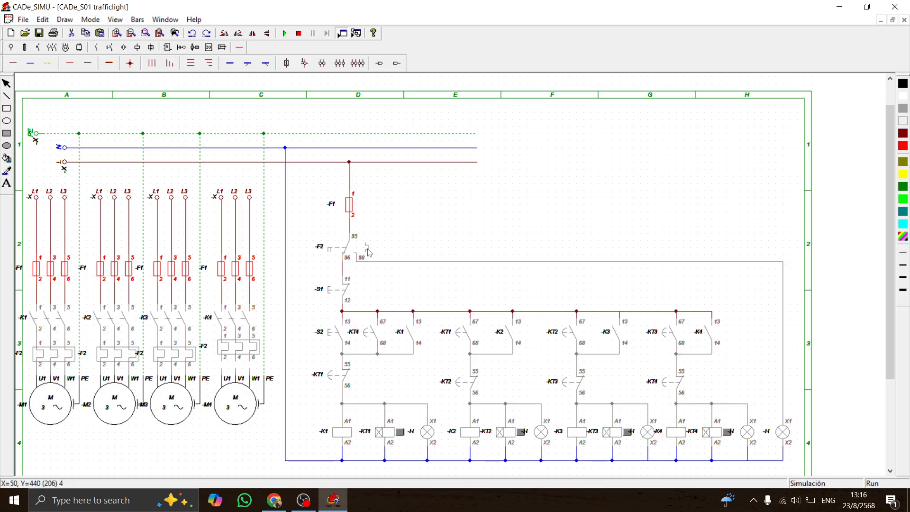
- Restart the sequence with -S2, trip and reset motor -M3's overload relay while that motor runs, and stop the simulation
click(338, 333)
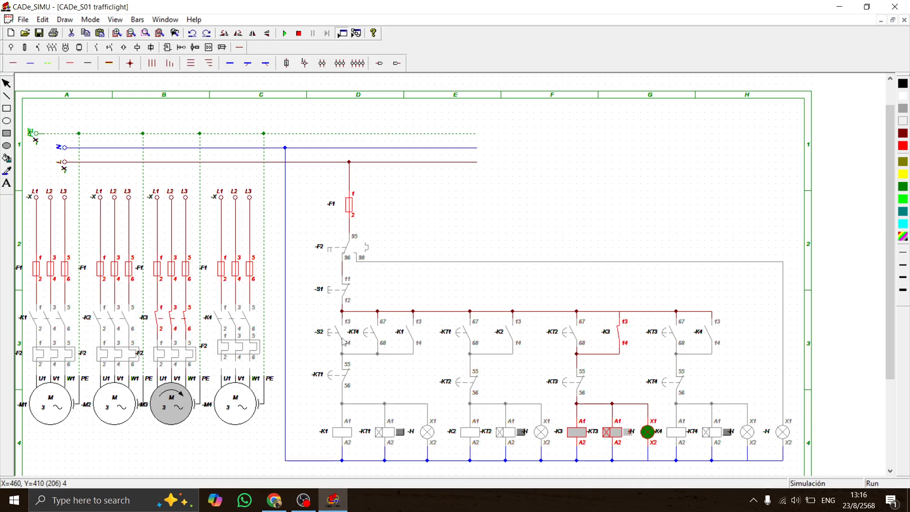
click(181, 353)
click(181, 353)
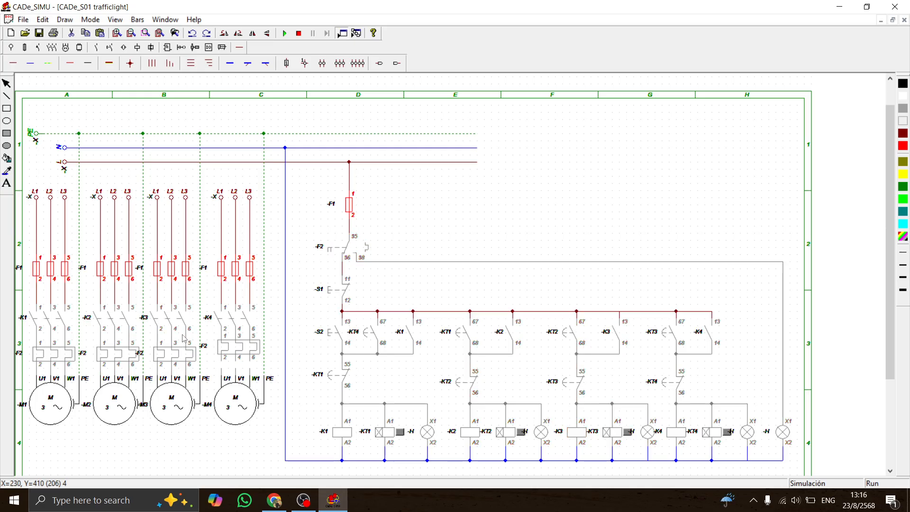
click(298, 33)
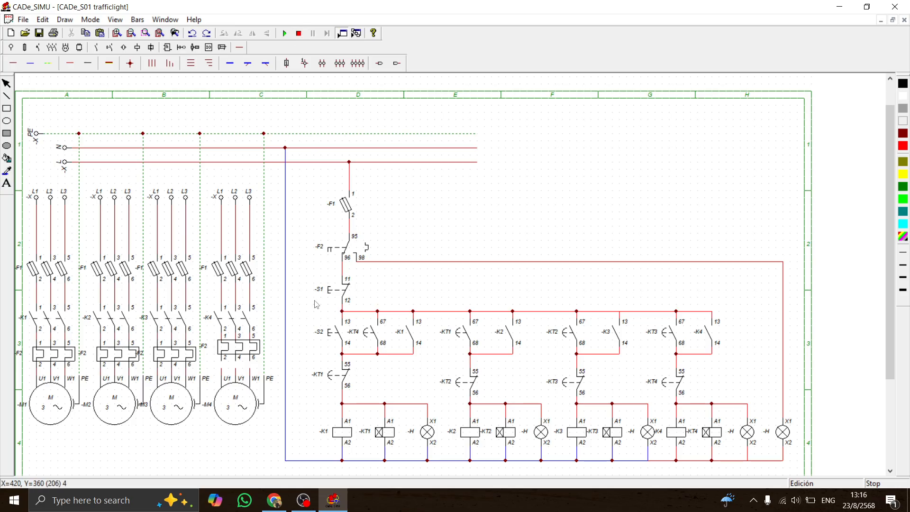